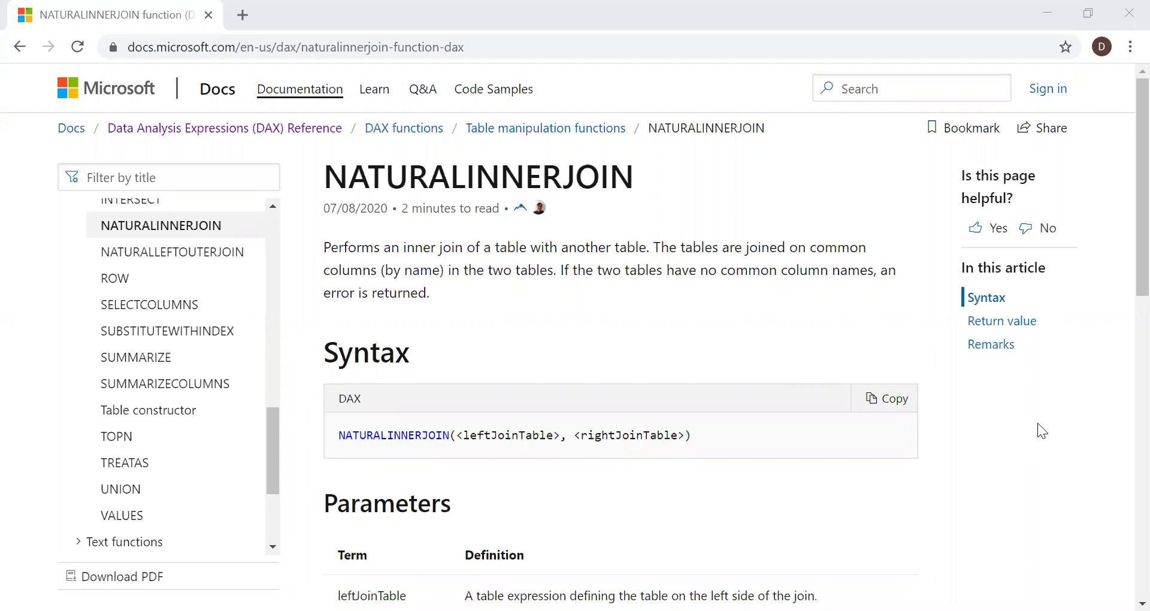
# - Highlight NATURALINNERJOIN's syntax, its leftJoinTable and rightJoinTable arguments, and the Return value description
pyautogui.moveTo(383, 435); pyautogui.dragTo(449, 435)
pyautogui.doubleClick(530, 436)
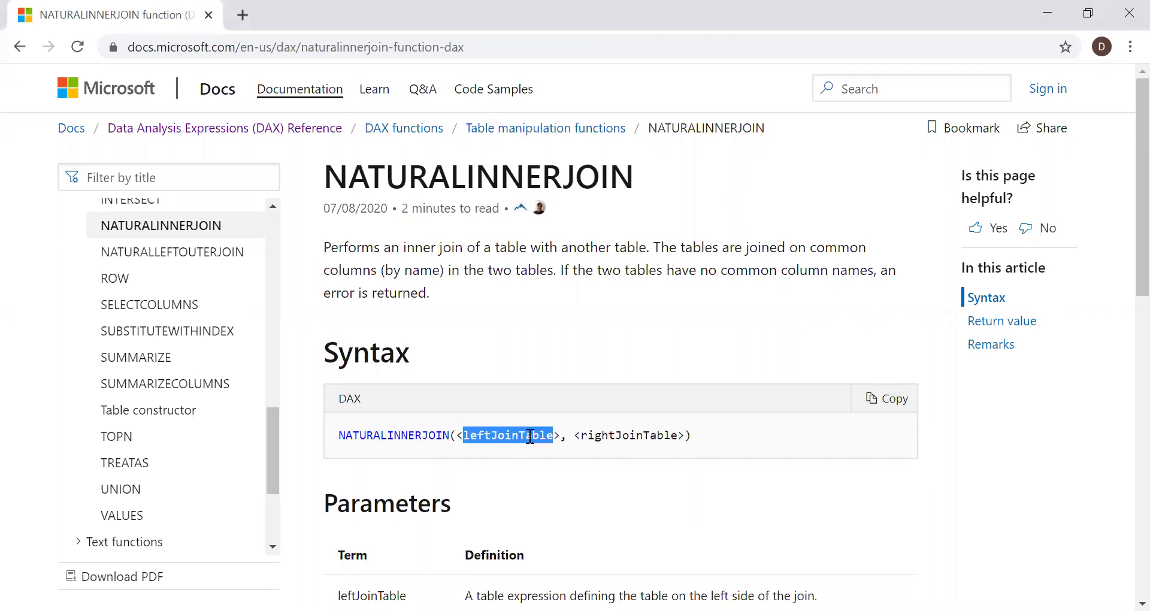
pyautogui.doubleClick(629, 435)
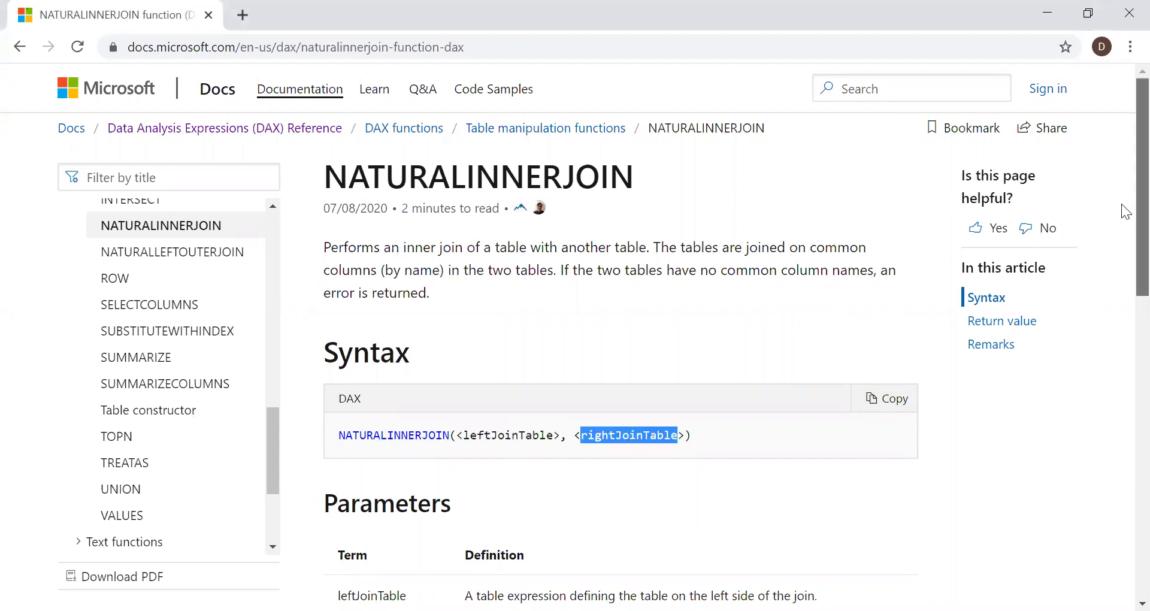
pyautogui.scroll(-5, 335, 282)
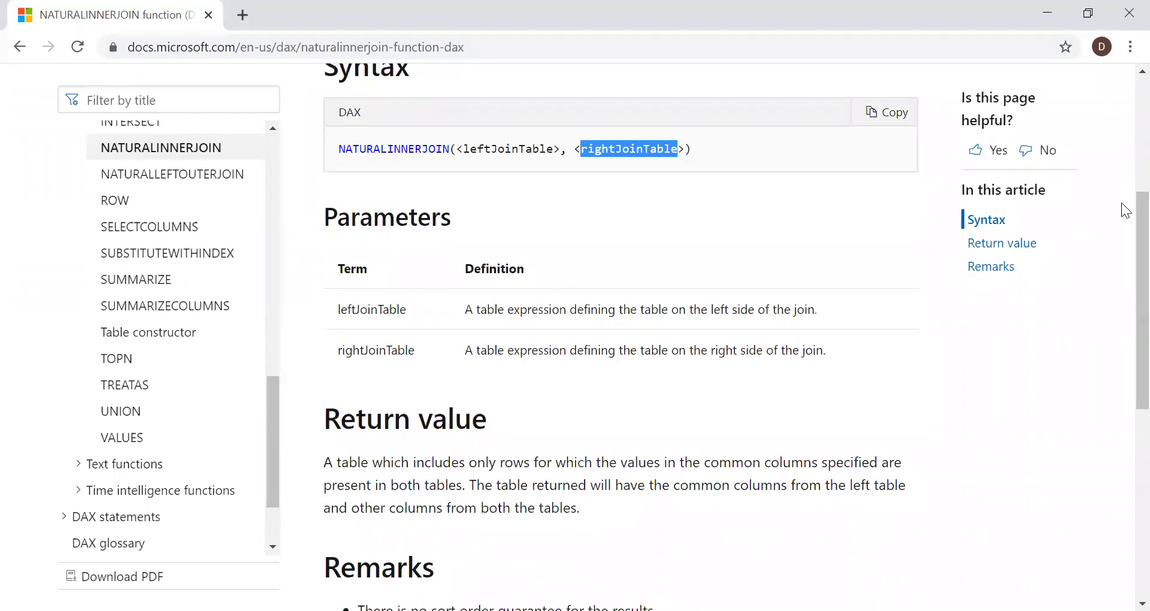
pyautogui.scroll(-1, 1123, 227)
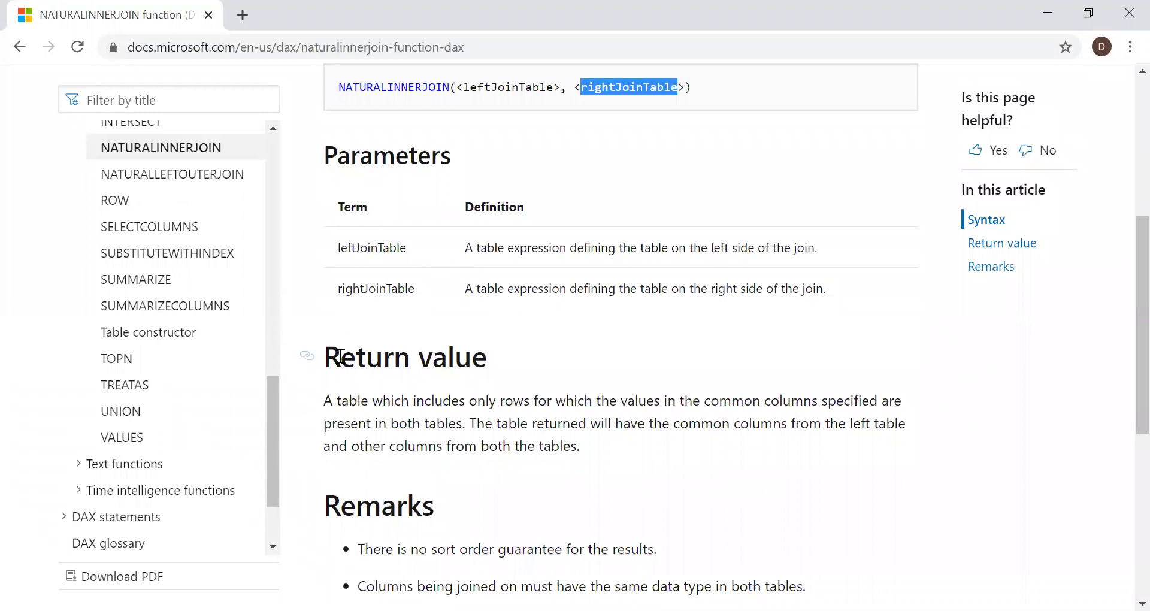
pyautogui.moveTo(340, 355); pyautogui.dragTo(501, 359)
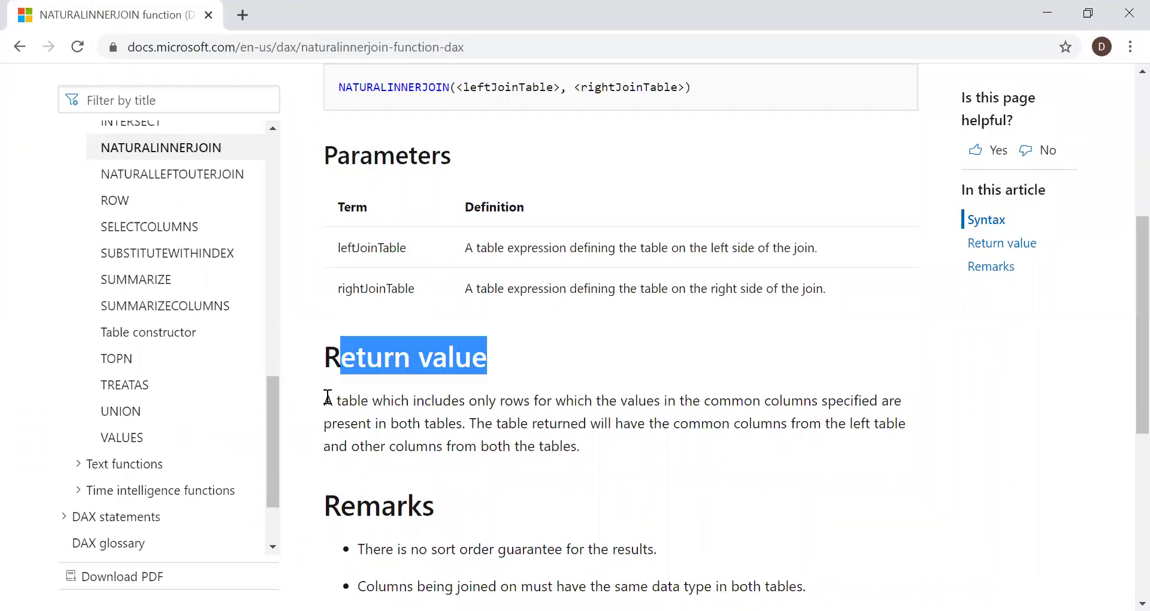
pyautogui.moveTo(323, 400); pyautogui.dragTo(465, 403)
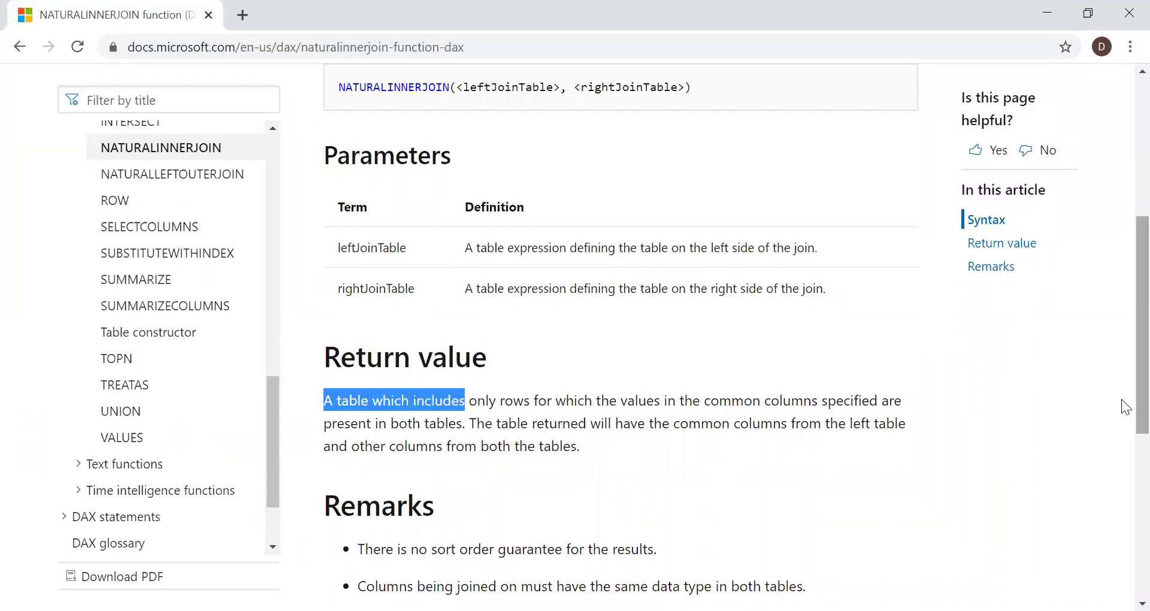
# - Read through the Remarks section, then return to the Power BI file showing Sales_tbl
pyautogui.scroll(-3, 1125, 459)
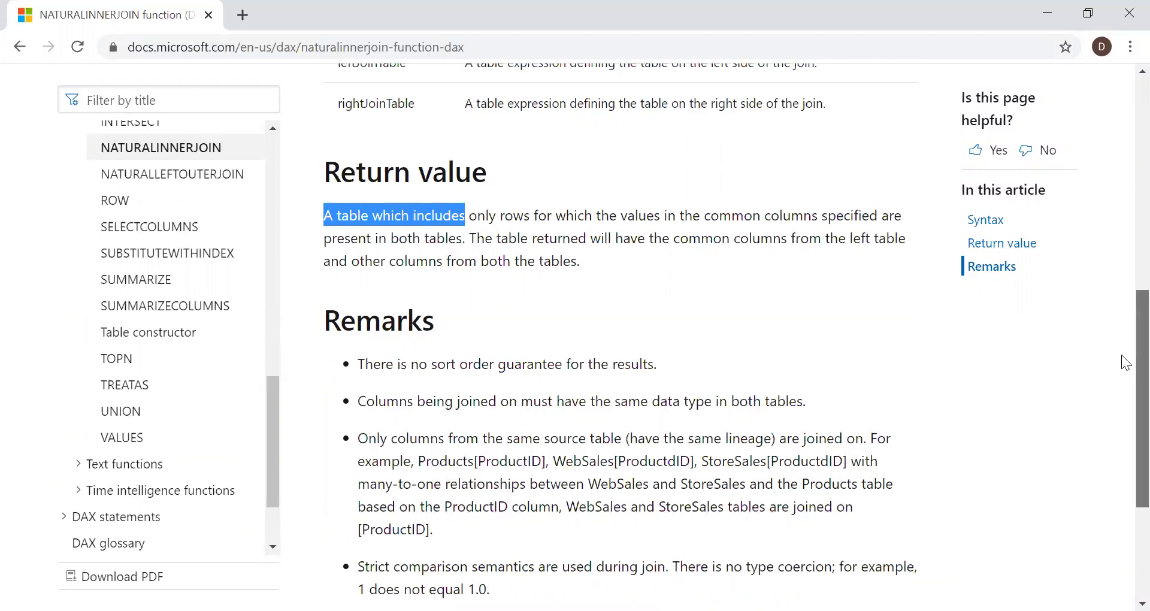
pyautogui.scroll(-1, 1126, 401)
pyautogui.scroll(-1, 480, 323)
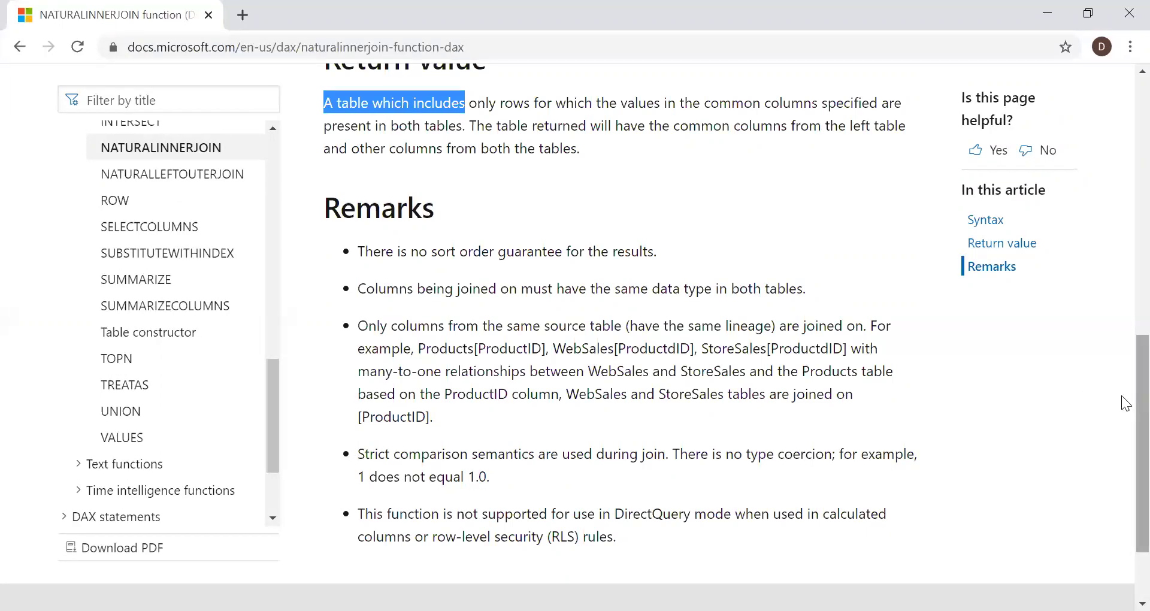
pyautogui.scroll(-2, 1123, 431)
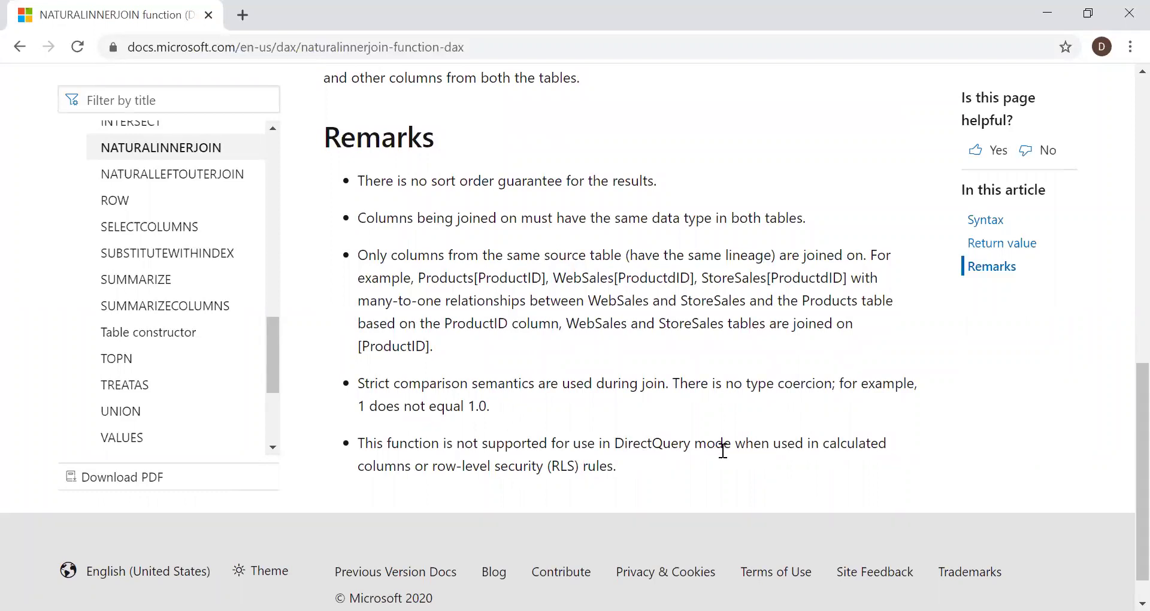
pyautogui.scroll(10, 1122, 179)
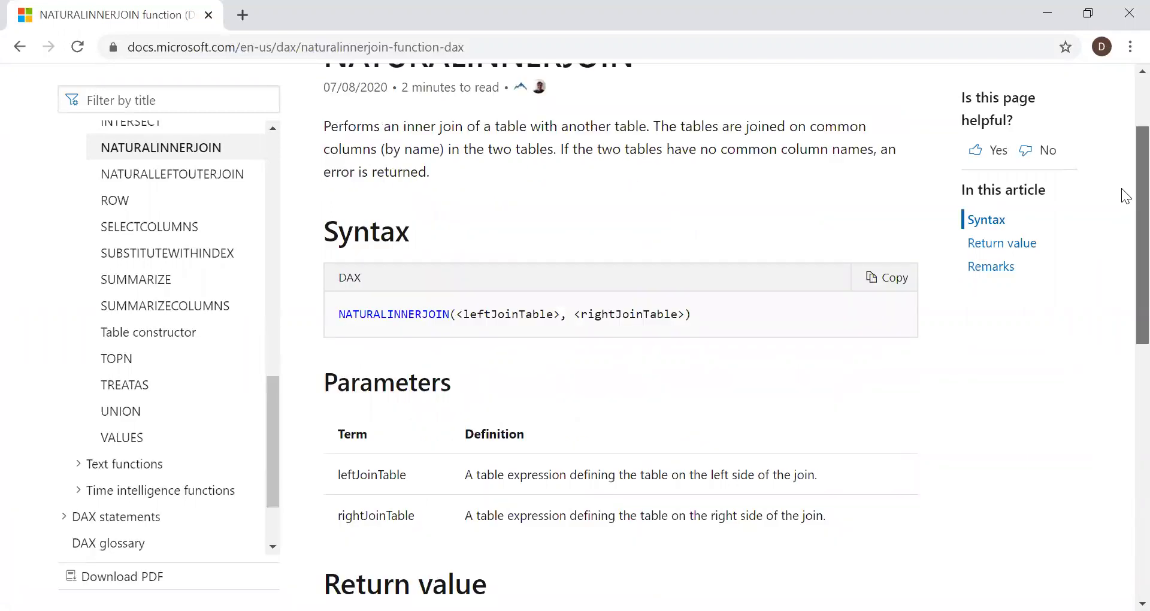
pyautogui.scroll(2, 1126, 148)
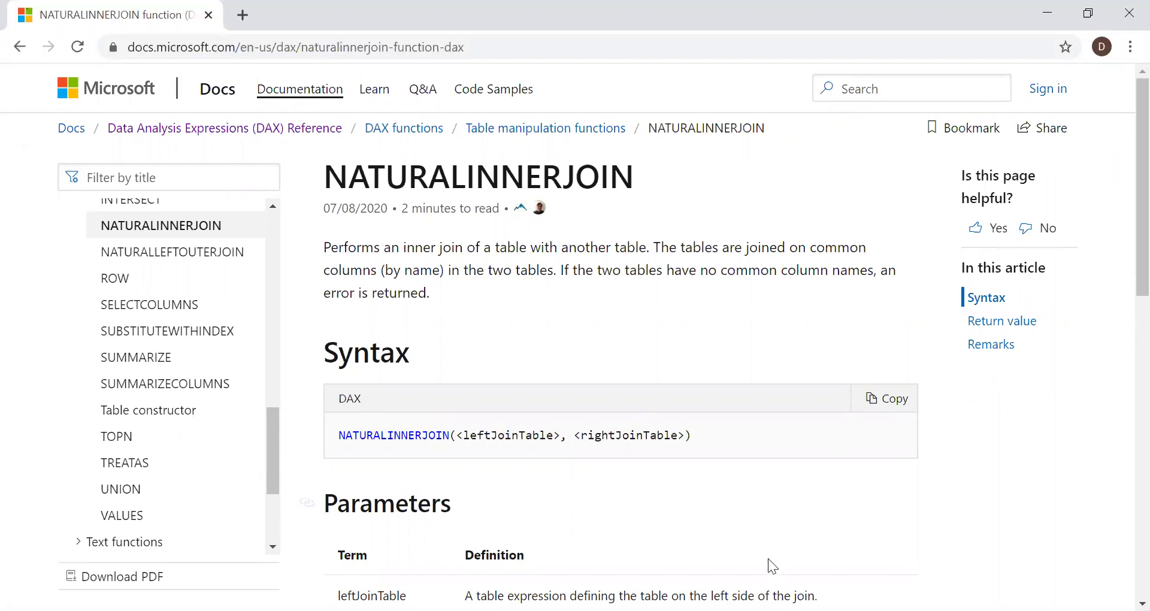
pyautogui.hotkey('alt', 'Tab')
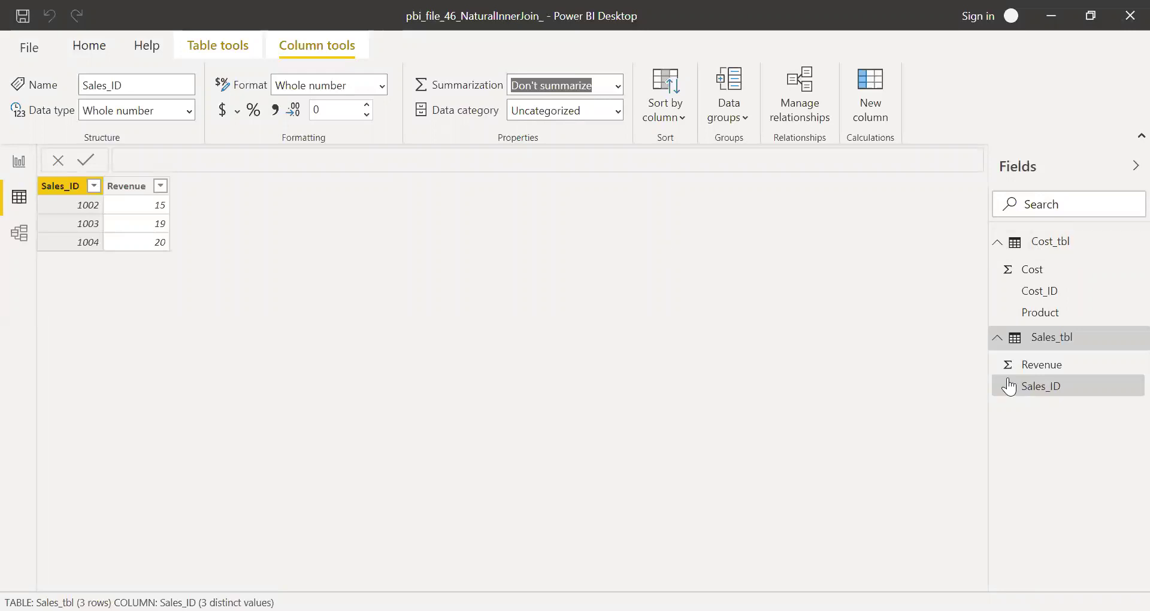
pyautogui.click(998, 241)
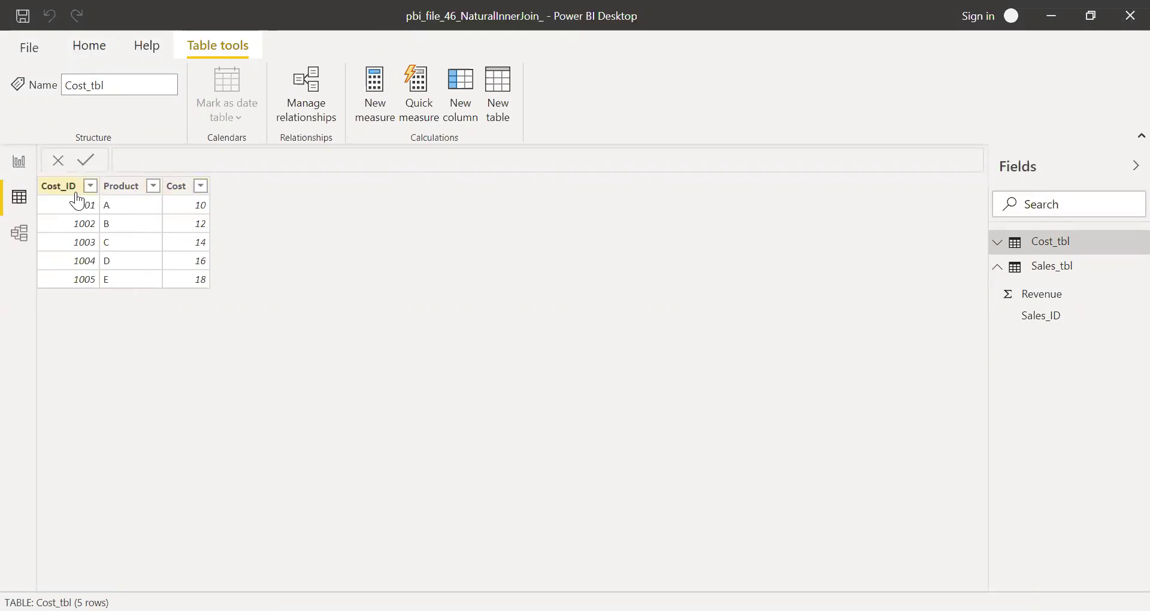
pyautogui.click(1058, 273)
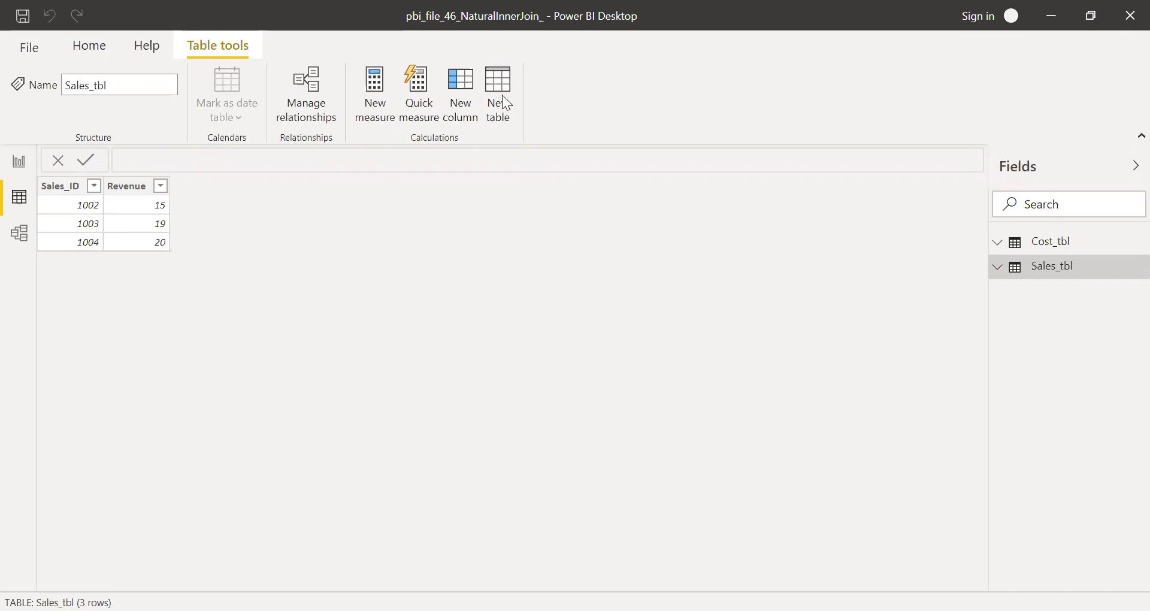
# - Abandon the new table, view the Cost_tbl and Sales_tbl diagram in Model view, and collapse Properties
pyautogui.click(502, 96)
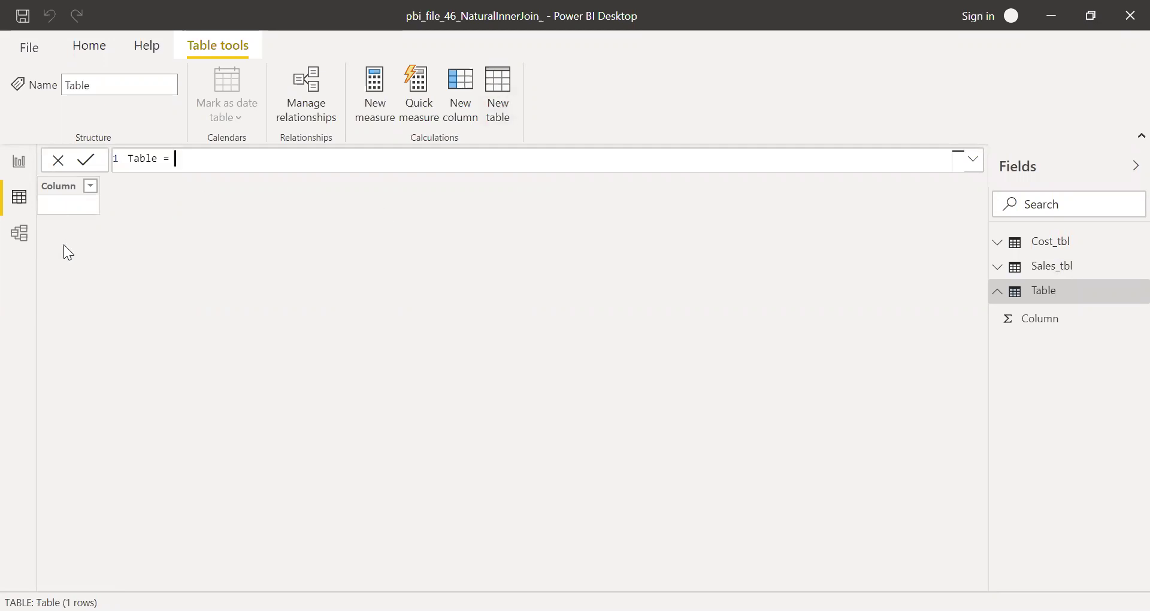
pyautogui.click(19, 234)
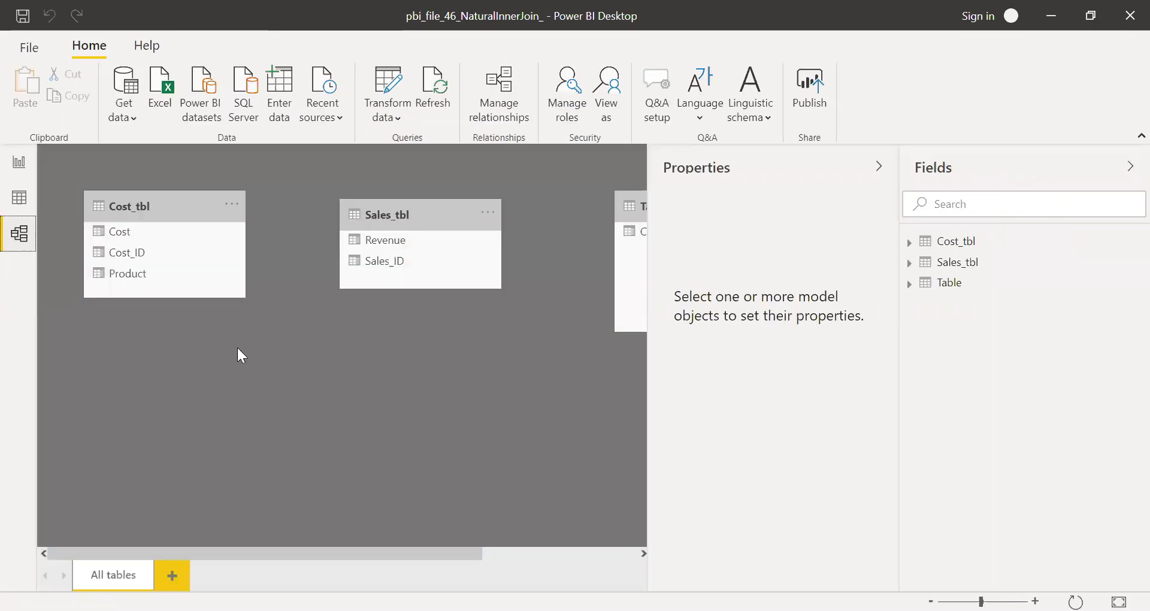
pyautogui.click(879, 167)
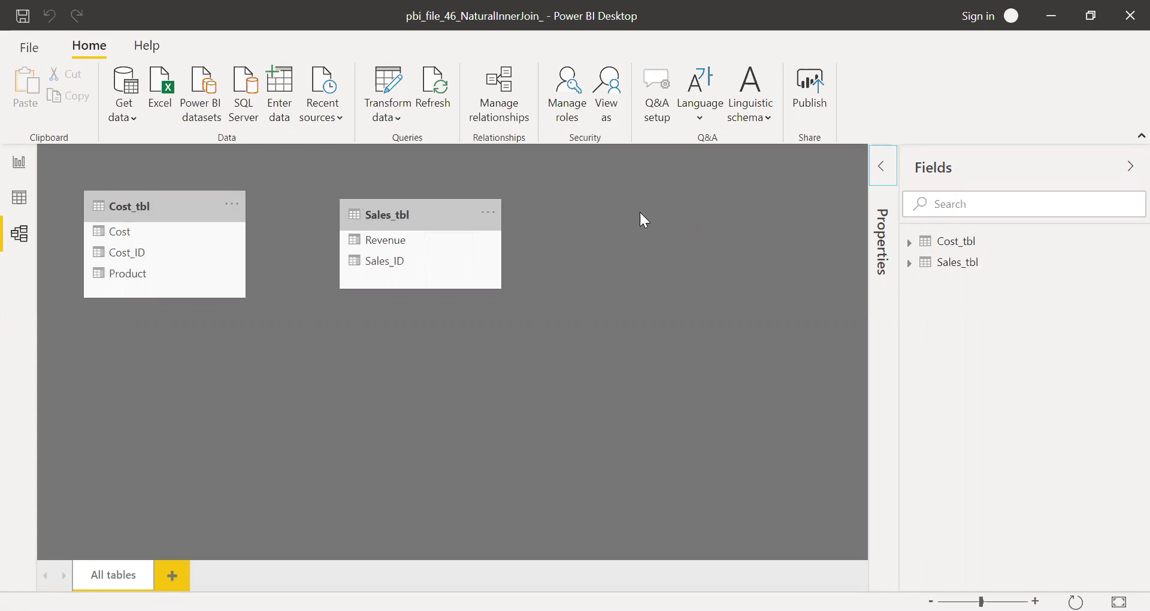
pyautogui.moveTo(235, 267); pyautogui.dragTo(396, 271)
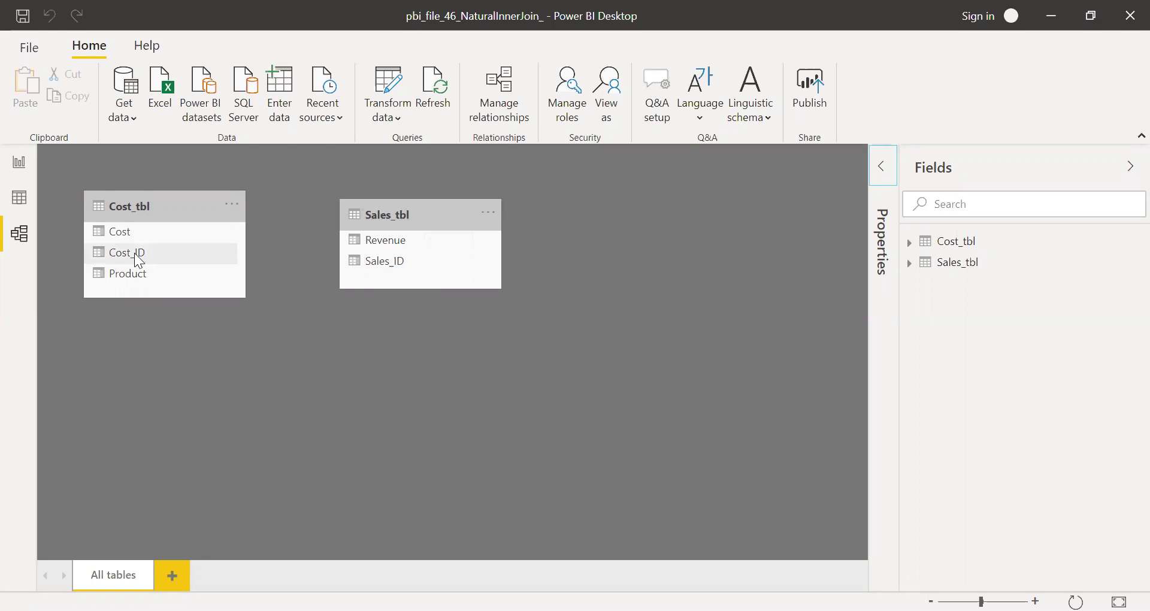
pyautogui.click(159, 252)
pyautogui.click(1038, 243)
pyautogui.click(1034, 242)
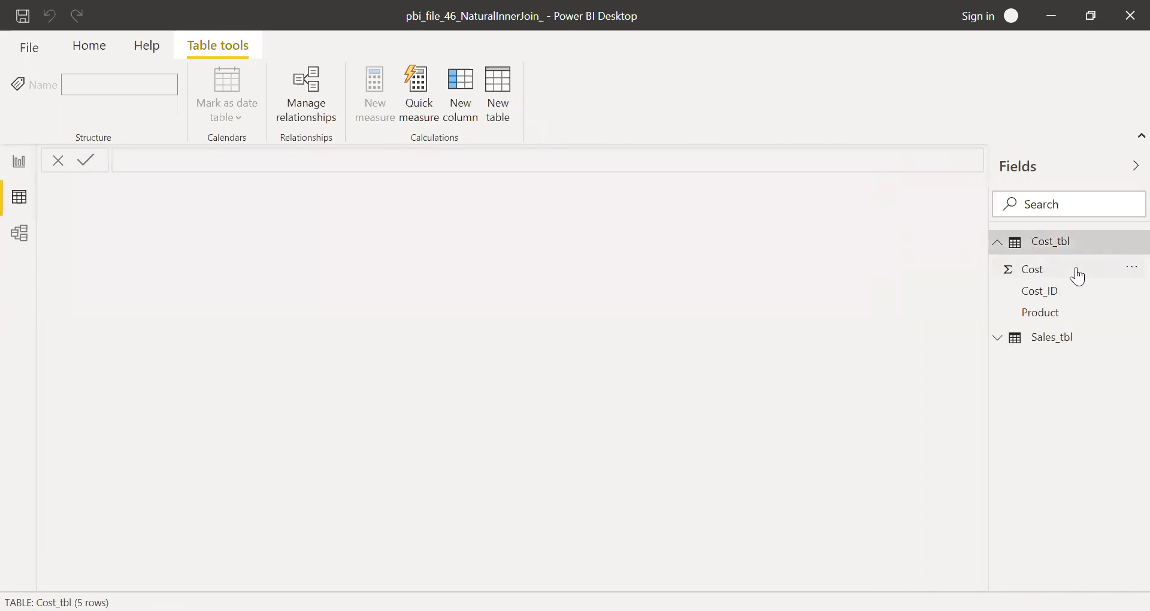
pyautogui.click(1051, 254)
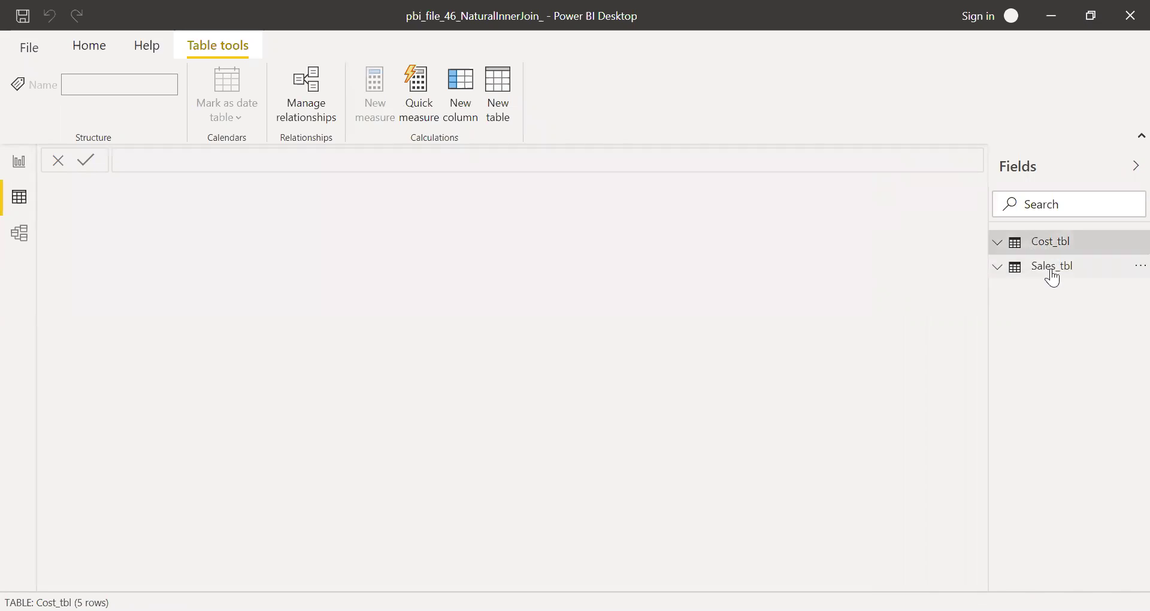
pyautogui.click(1052, 275)
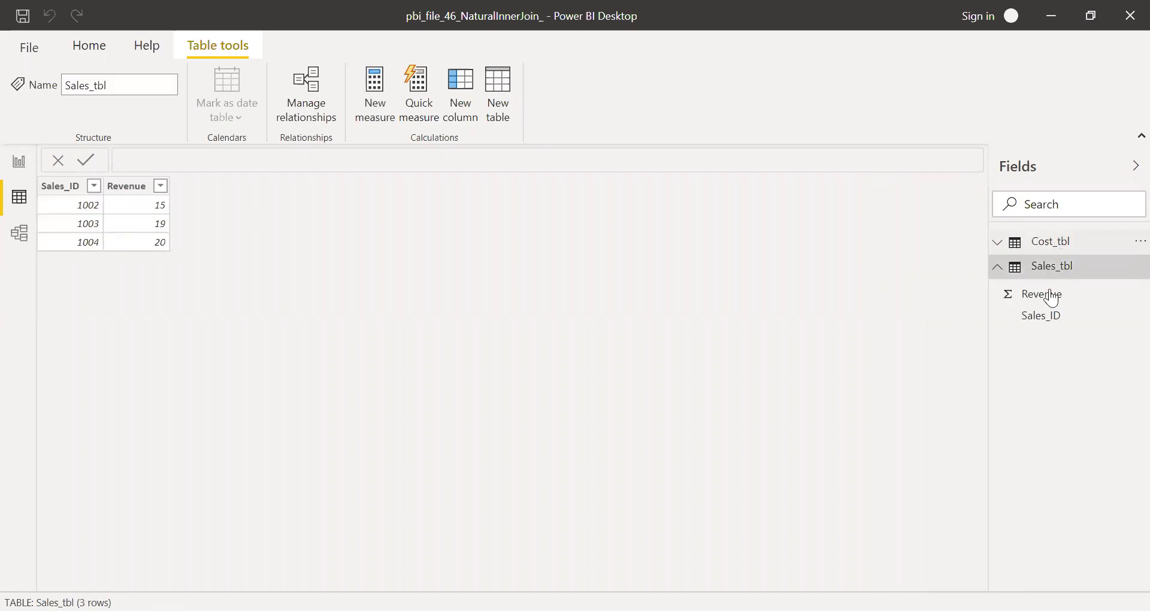
pyautogui.click(1052, 241)
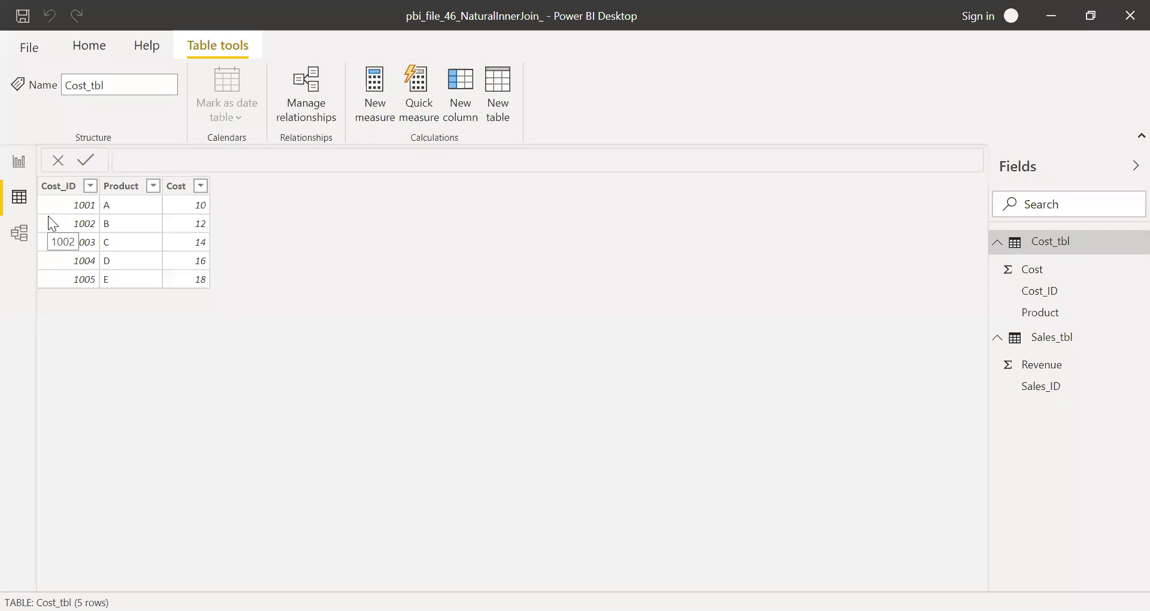
pyautogui.click(22, 235)
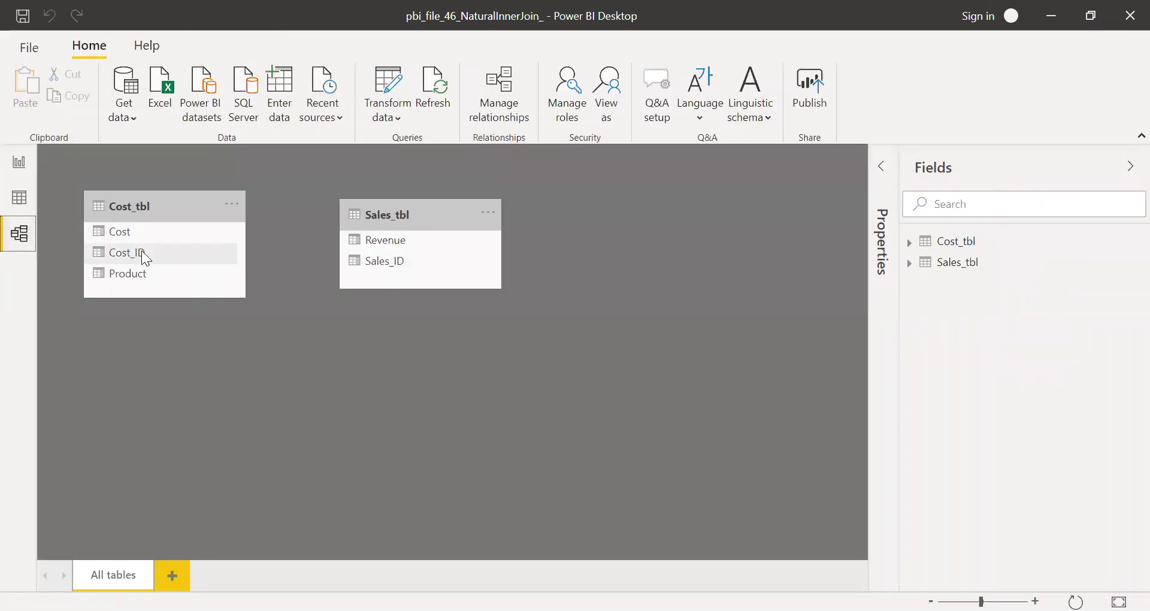
# - Draw a Cost_ID–Sales_ID relationship and inspect it without saving, then show Cost_tbl's rows in Data view
pyautogui.moveTo(142, 252); pyautogui.dragTo(383, 267)
pyautogui.rightClick(311, 242)
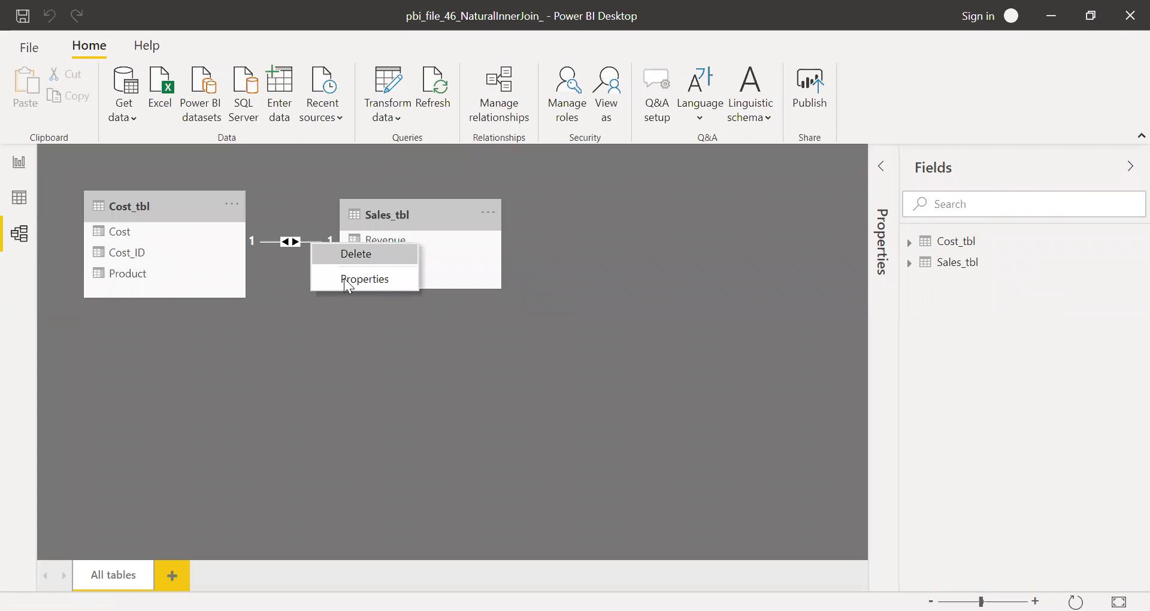
pyautogui.click(346, 280)
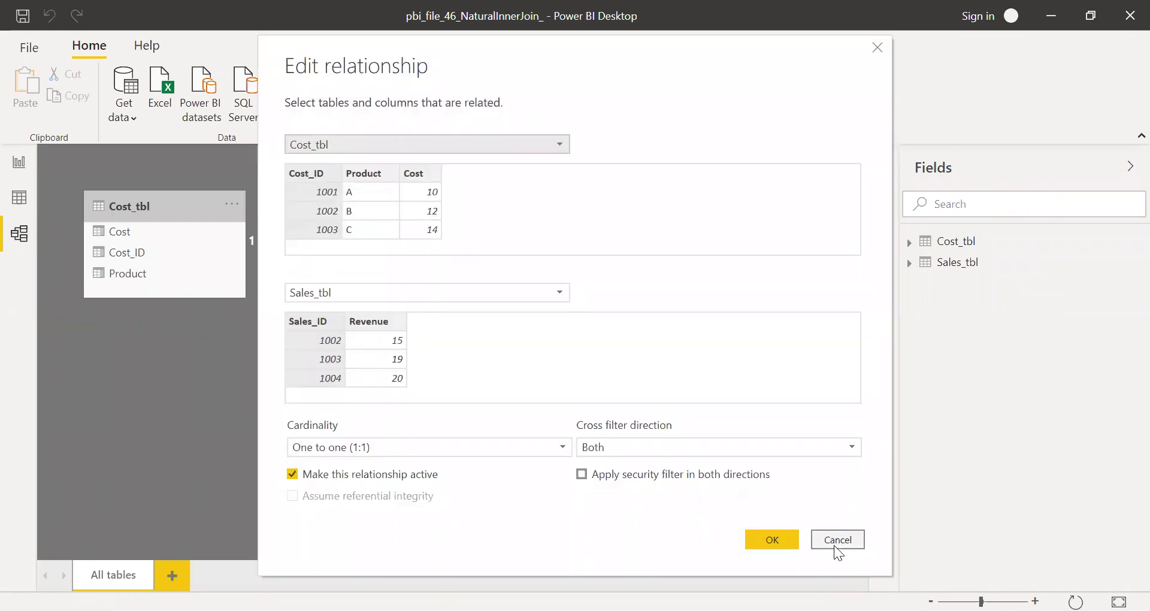
pyautogui.click(21, 203)
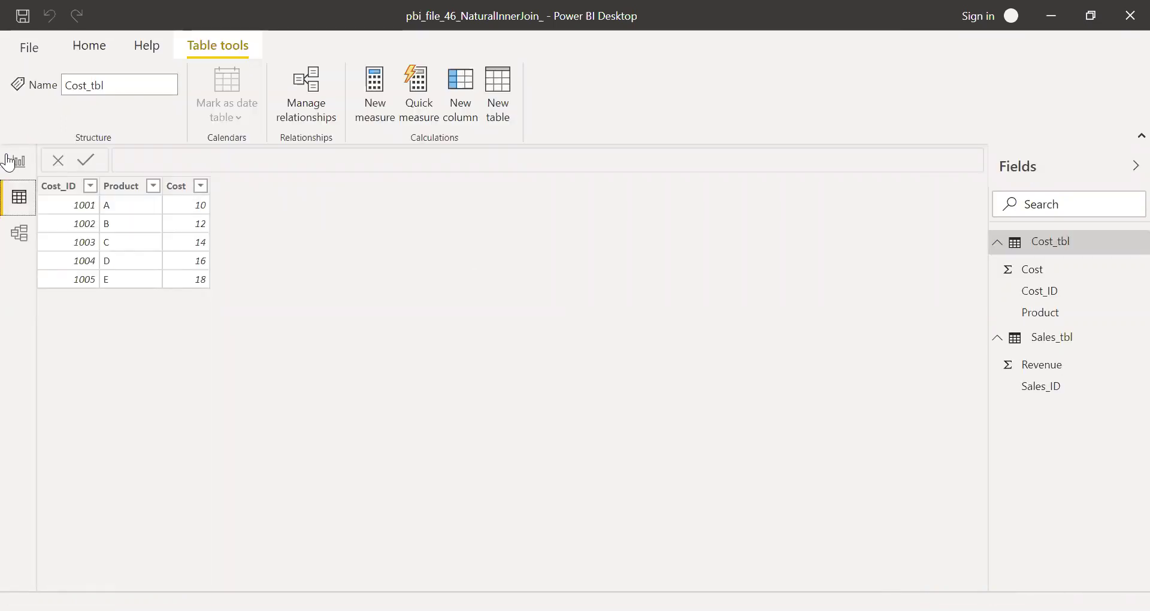
# - Create the calculated table INNERJOINTBL = NATURALINNERJOIN(Cost_tbl,Sales_tbl) using autocomplete suggestions
pyautogui.click(503, 110)
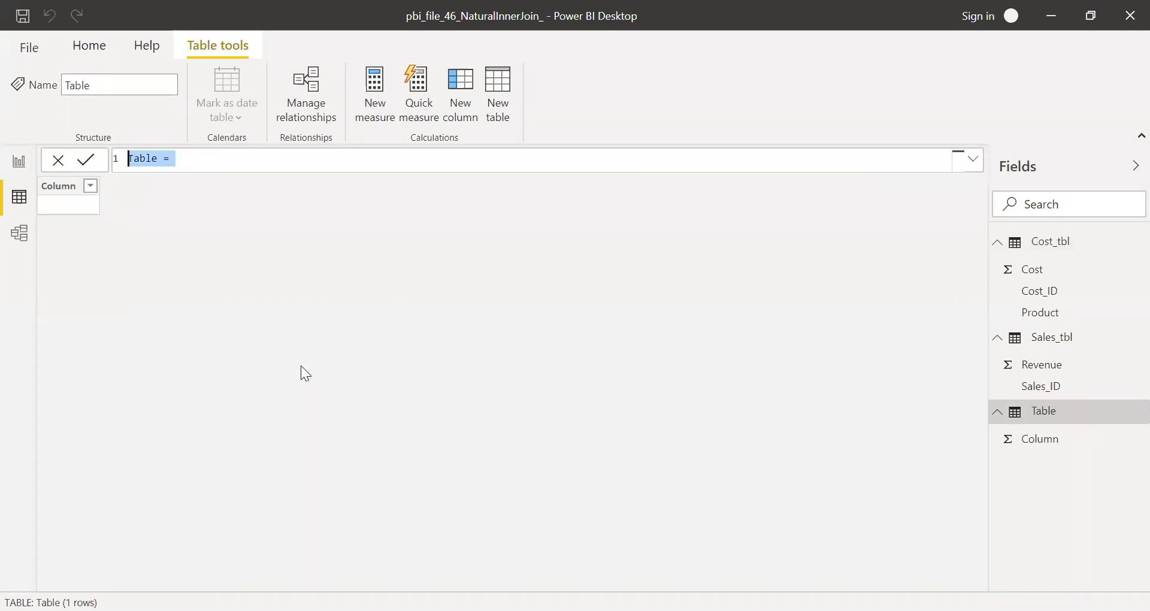
pyautogui.write('INNERJOIN')
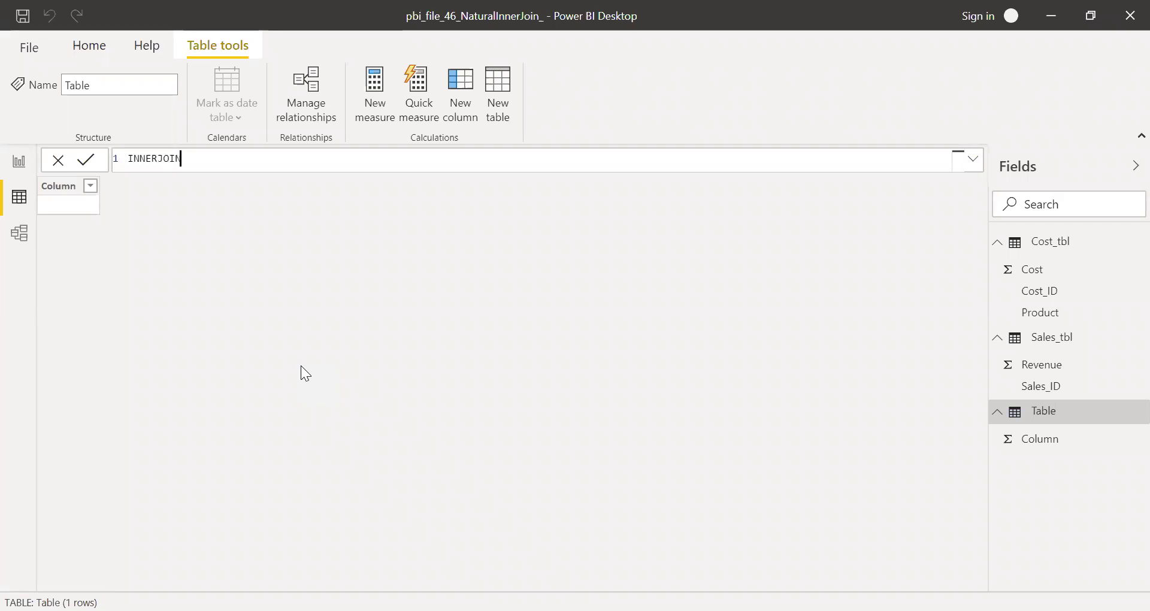
pyautogui.write('TBL = INN')
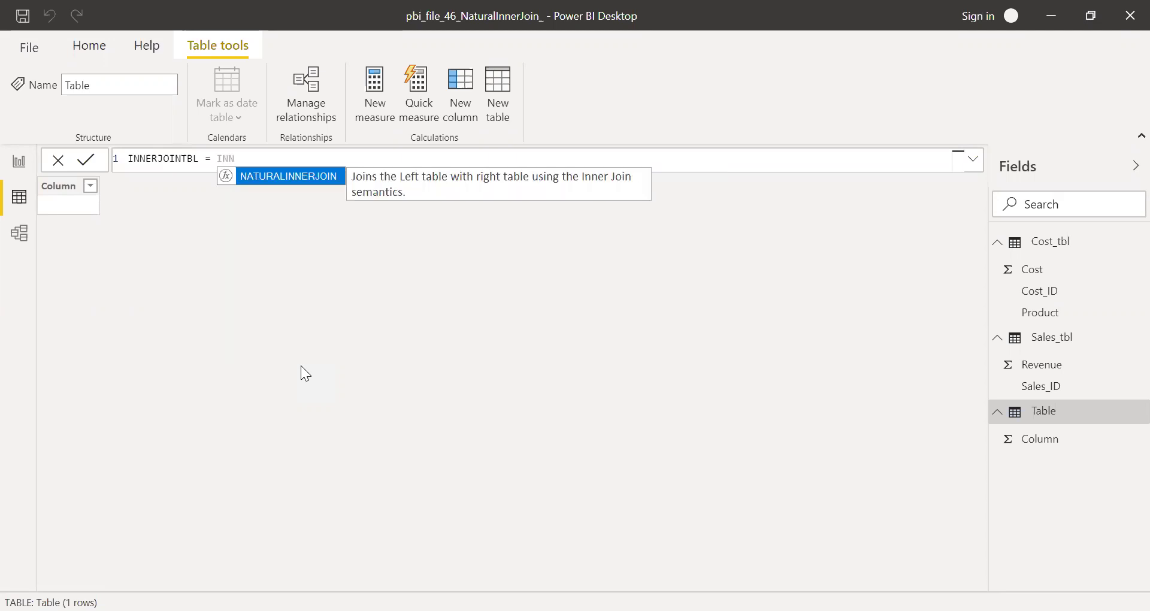
pyautogui.press('Tab')
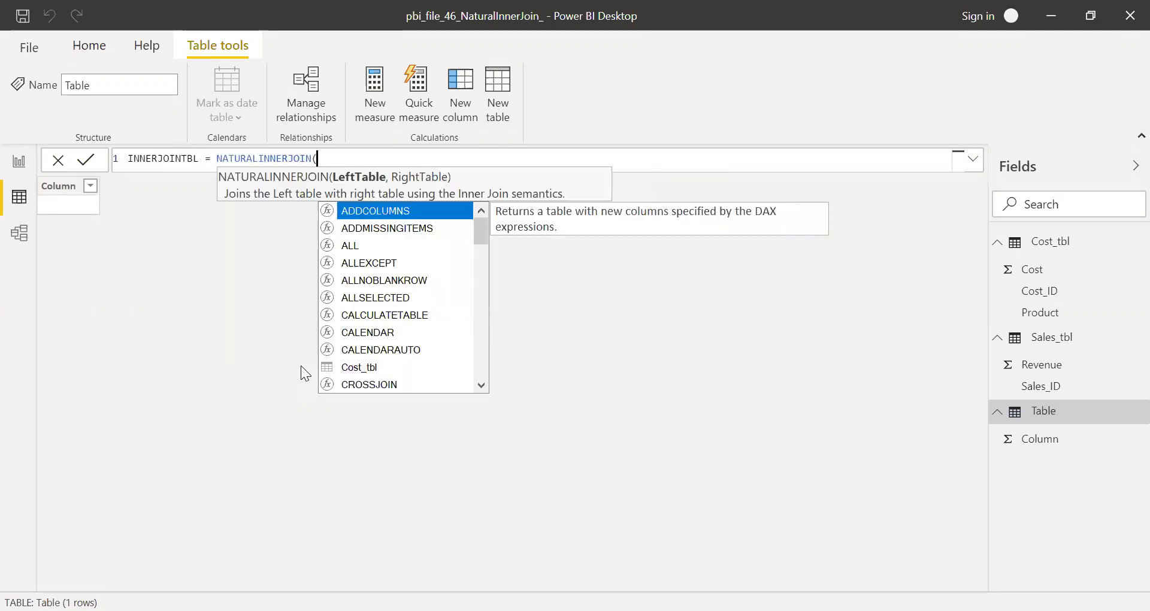
pyautogui.write('COST')
pyautogui.press('Tab')
pyautogui.write(',')
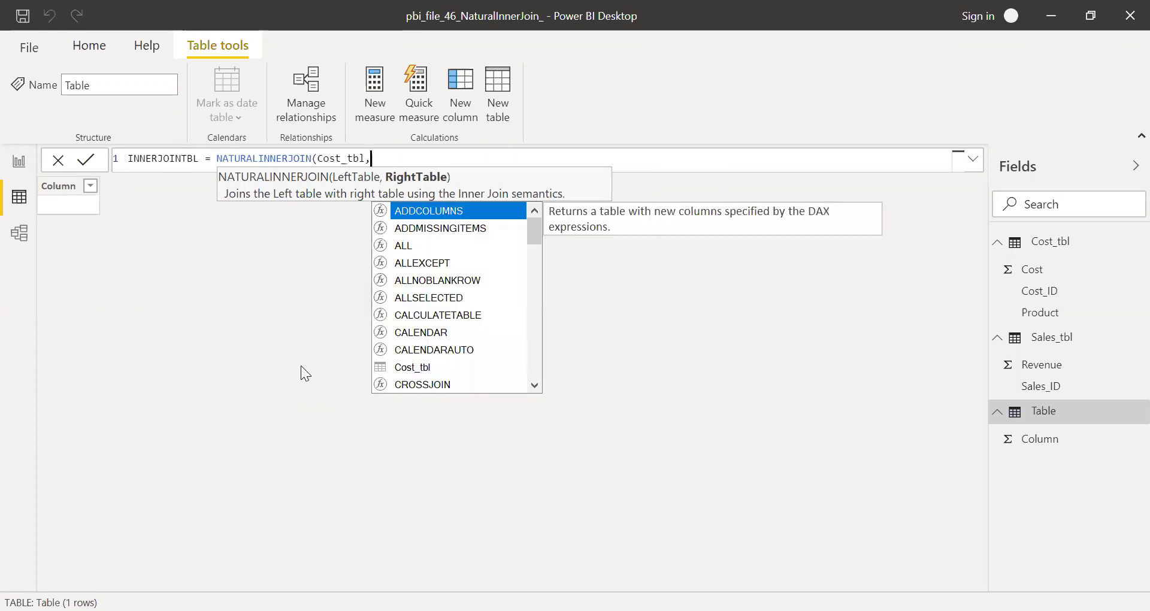
pyautogui.write('SA')
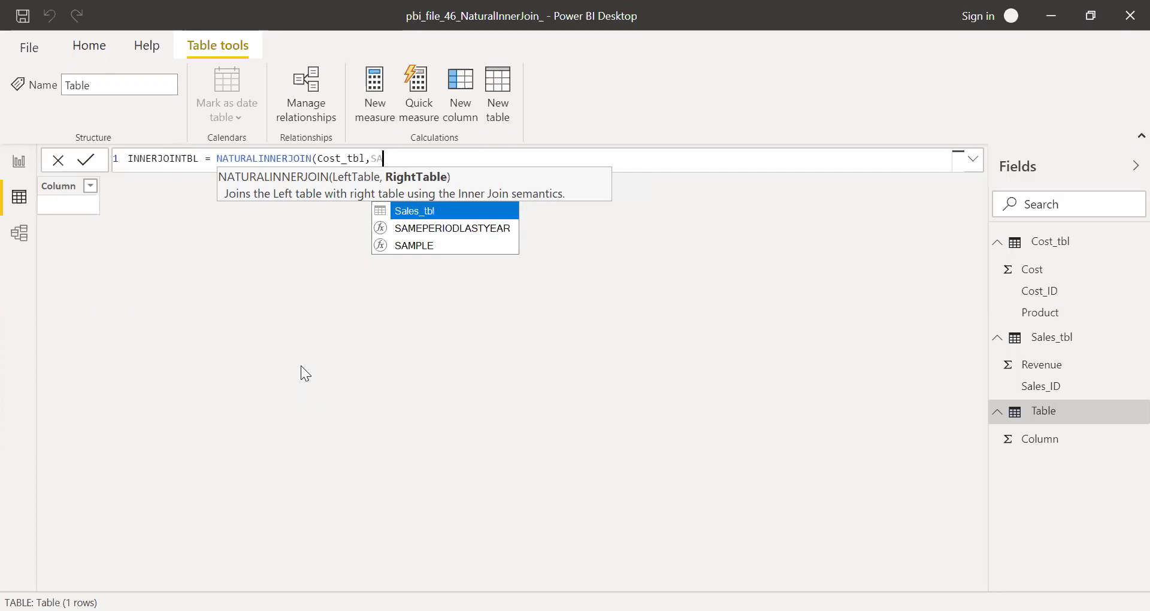
pyautogui.press('Tab')
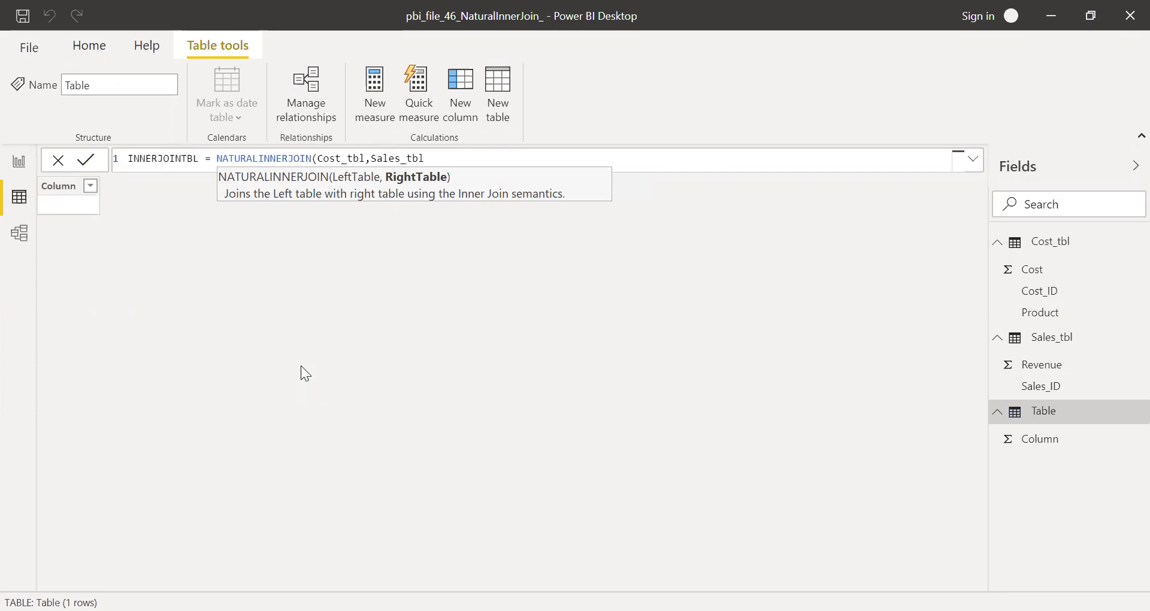
pyautogui.write(')')
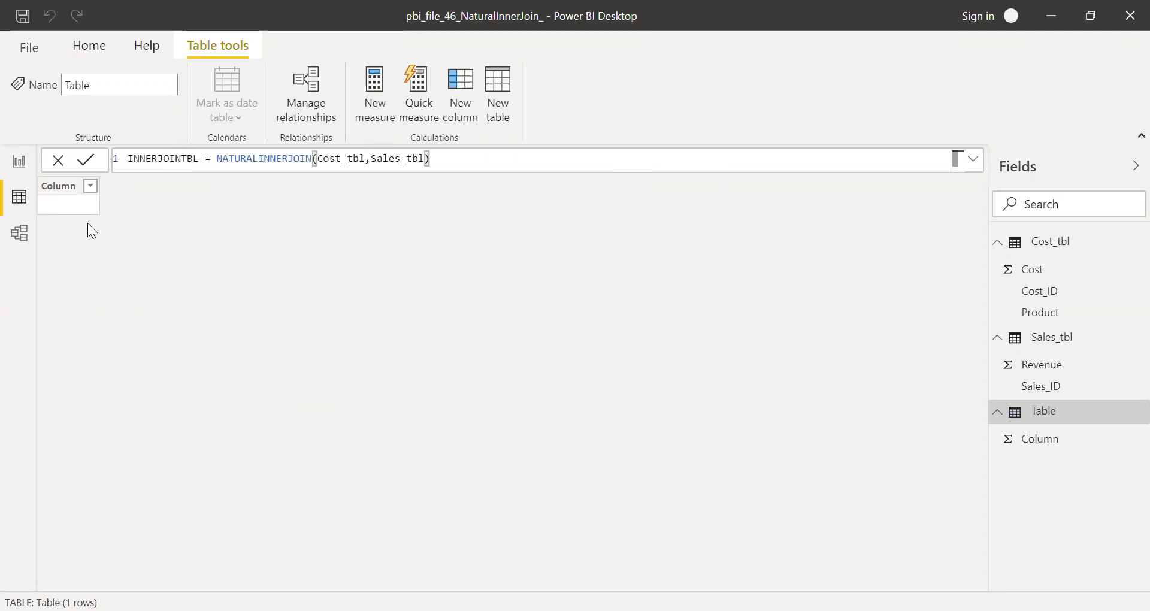
pyautogui.press('Return')
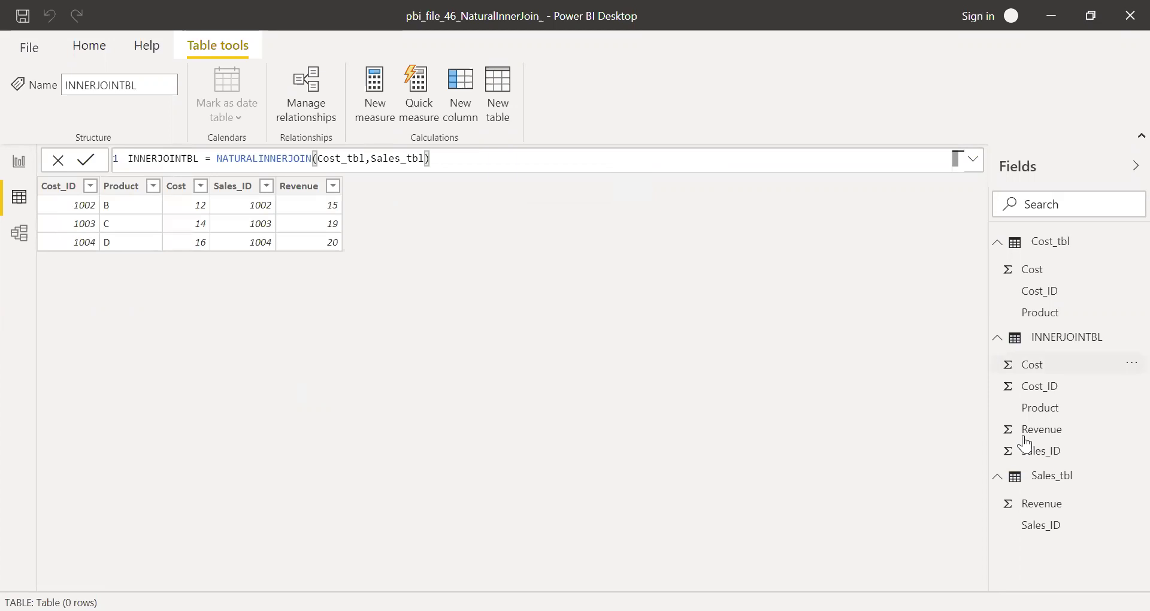
pyautogui.click(1058, 244)
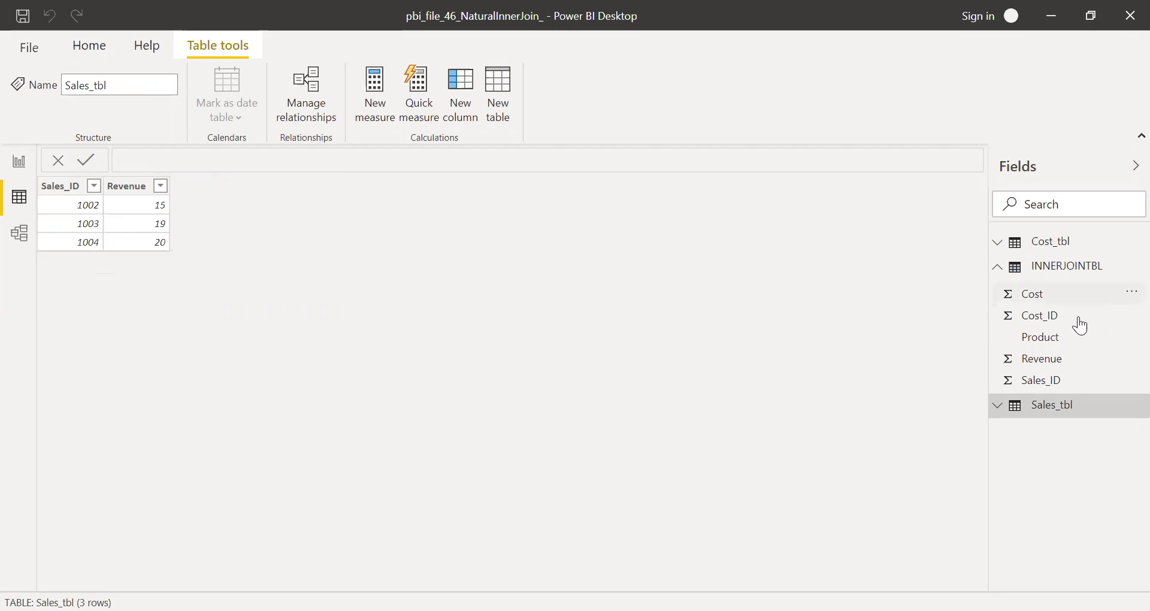
pyautogui.click(1036, 243)
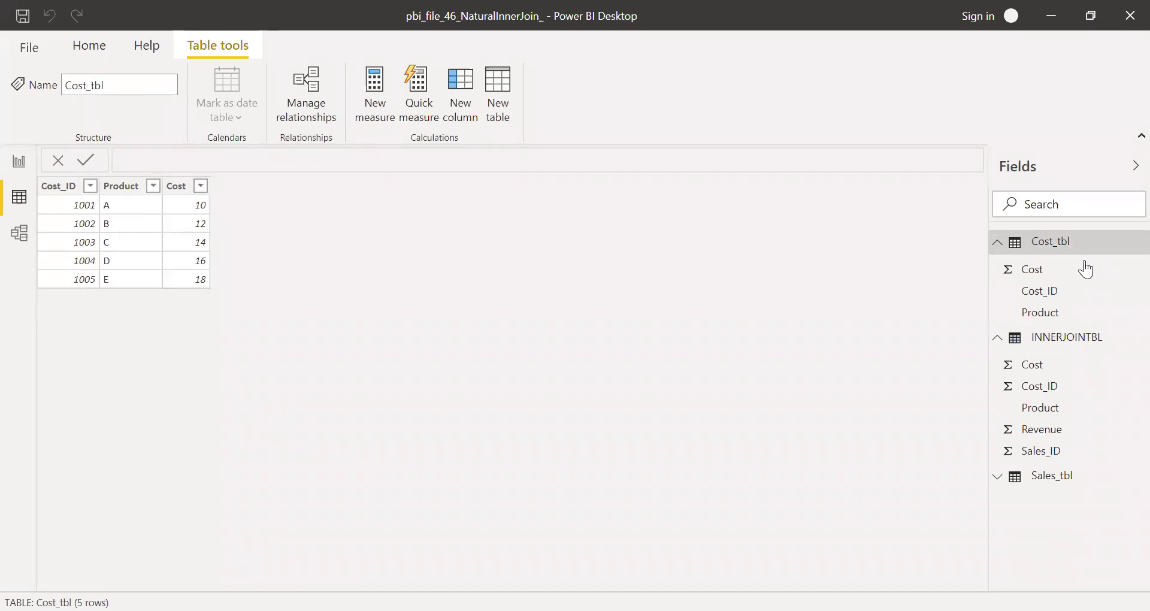
pyautogui.click(1072, 338)
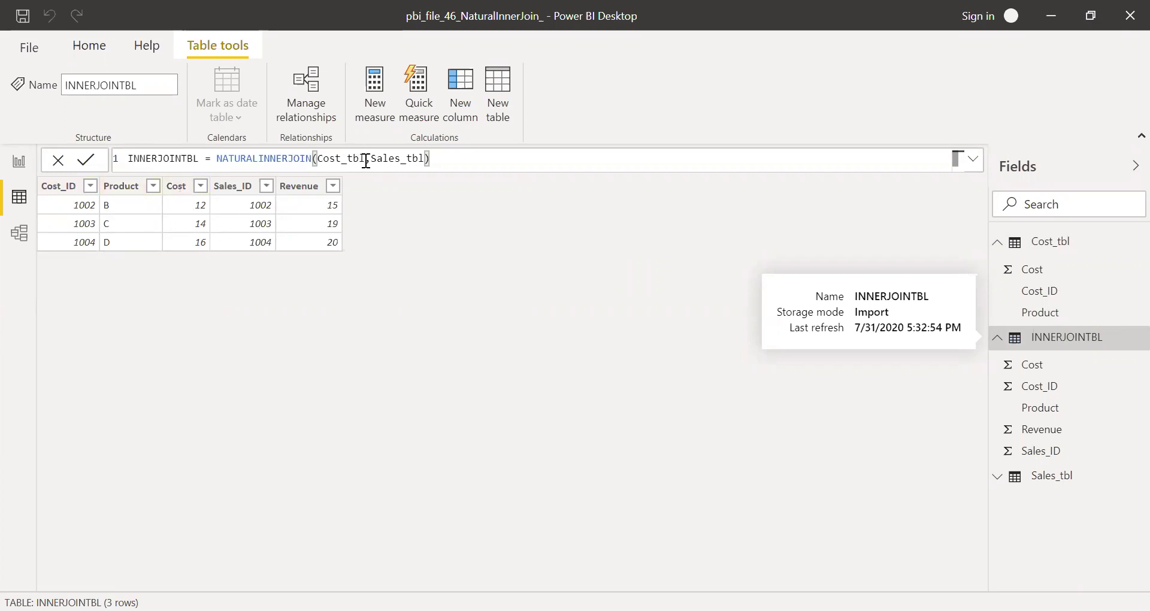
pyautogui.moveTo(365, 158); pyautogui.dragTo(323, 158)
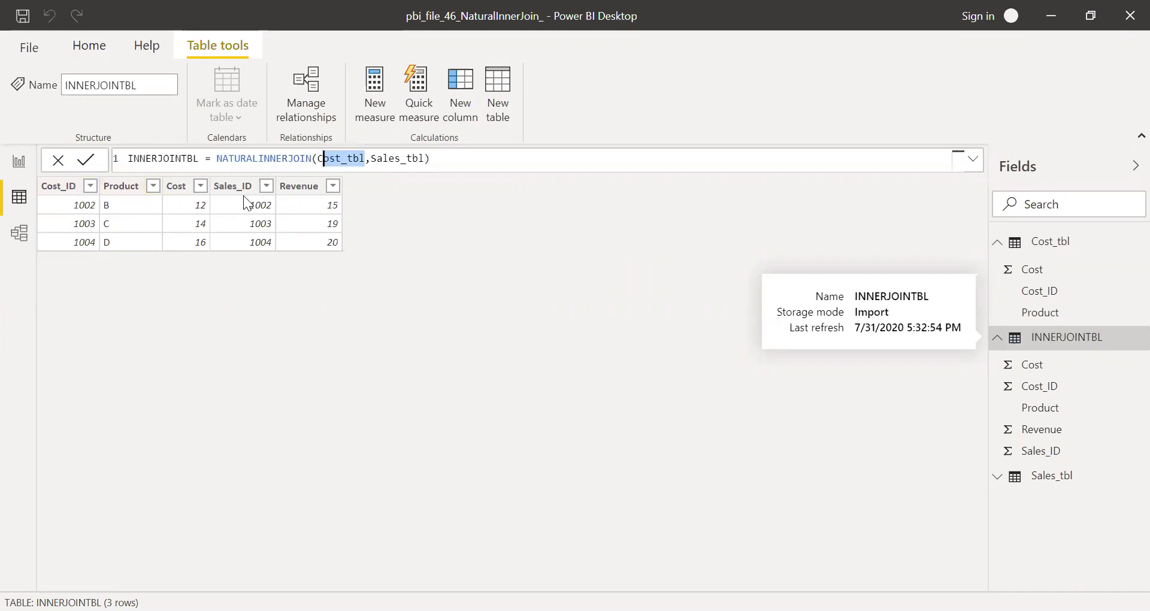
pyautogui.click(1006, 477)
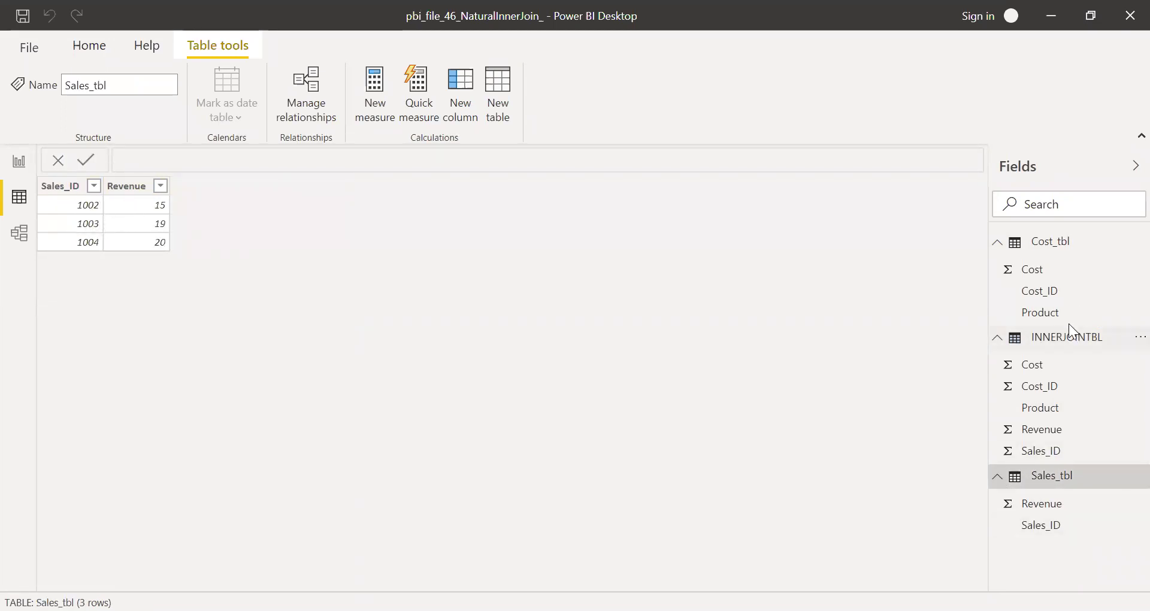
pyautogui.click(1068, 342)
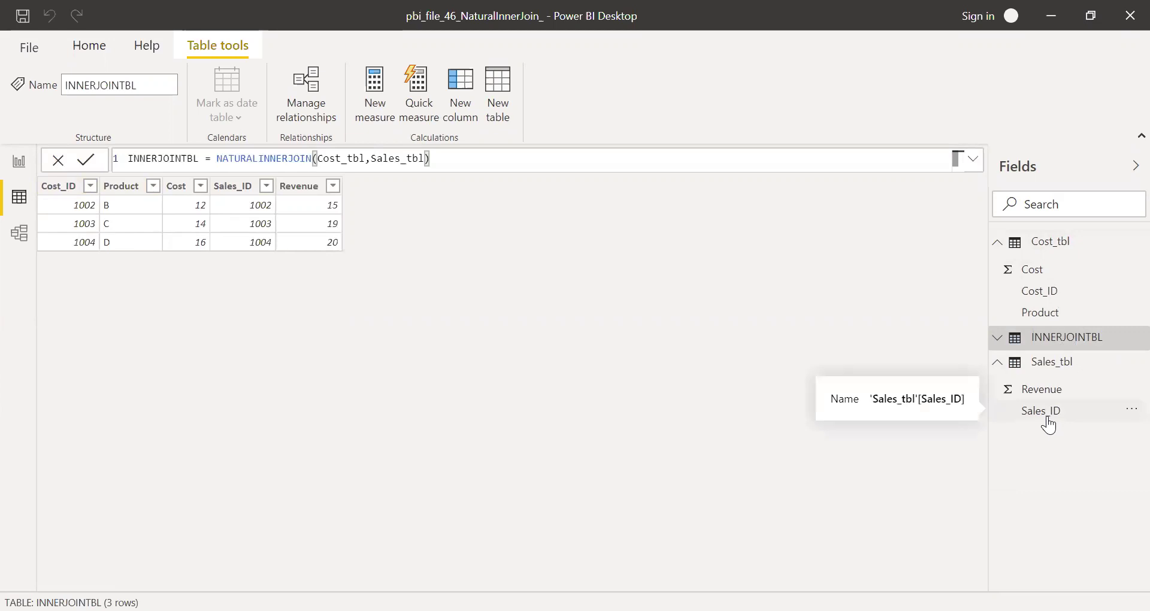
# - Try renaming Sales_tbl's Sales_ID column to Cost_ID, which triggers a duplicate-column error
pyautogui.click(1131, 412)
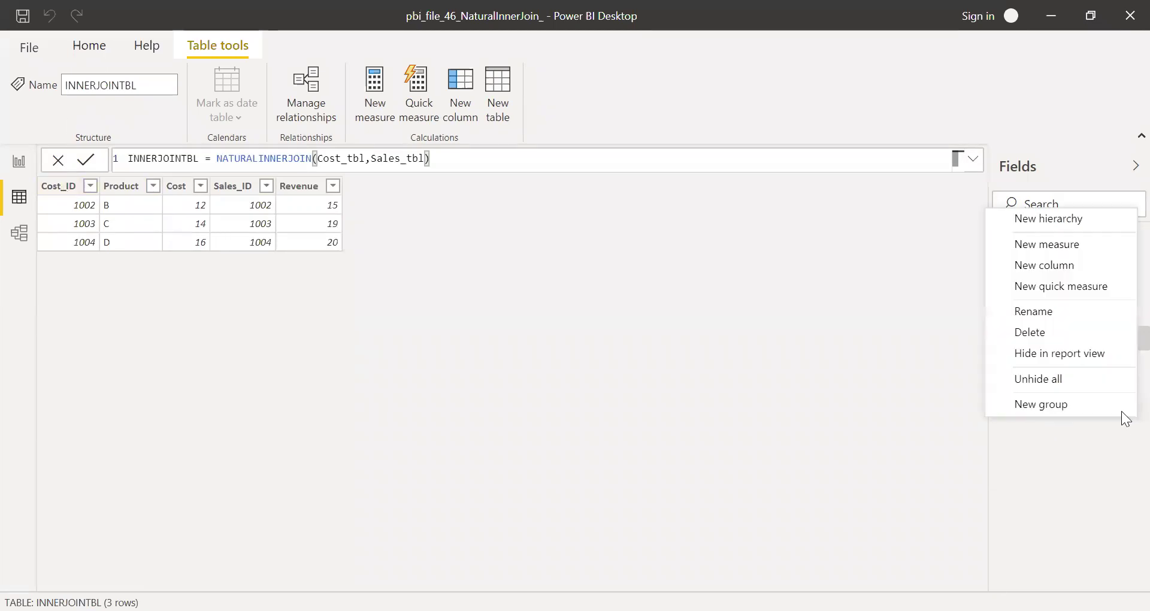
pyautogui.click(1035, 313)
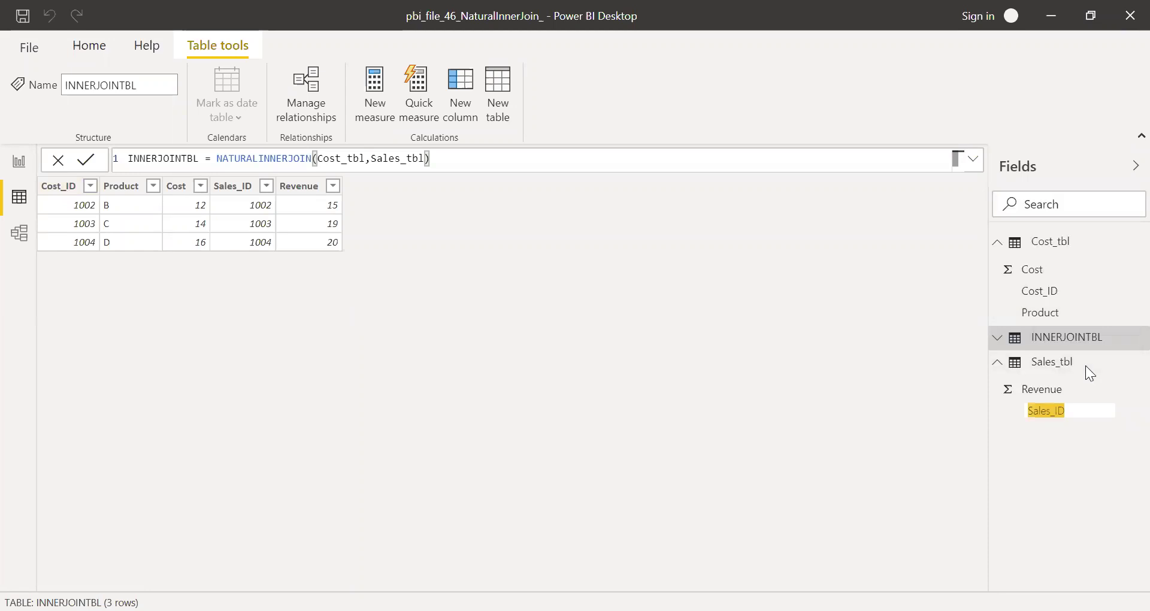
pyautogui.write('cOST')
pyautogui.press('Return')
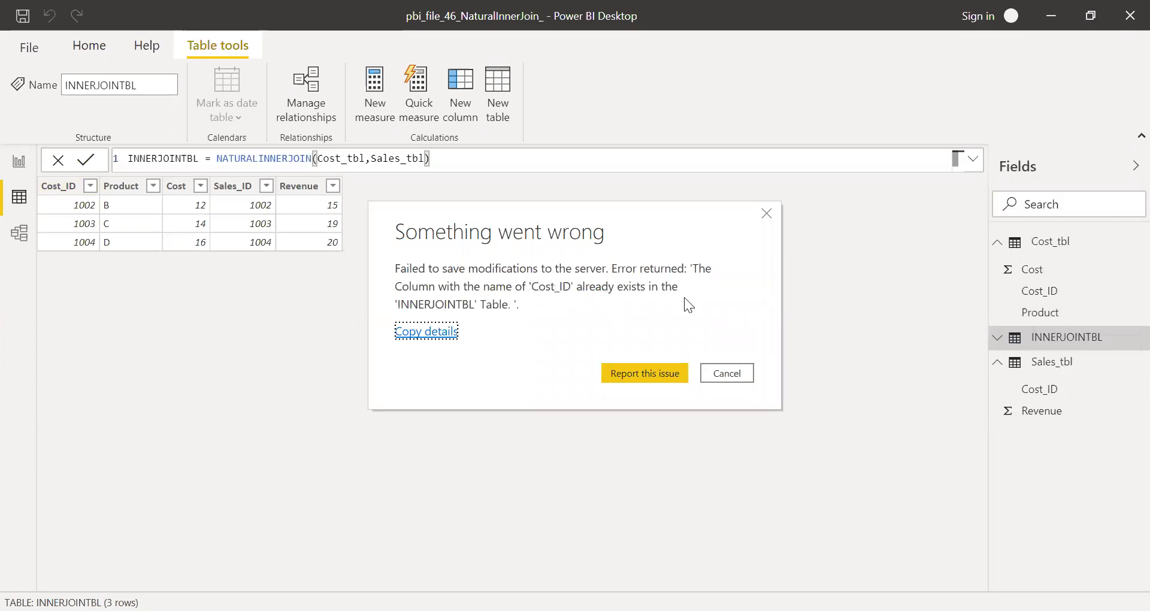
# - Cancel the rename error, check the Sales_ID and Cost_ID columns, then show INNERJOINTBL again
pyautogui.click(739, 374)
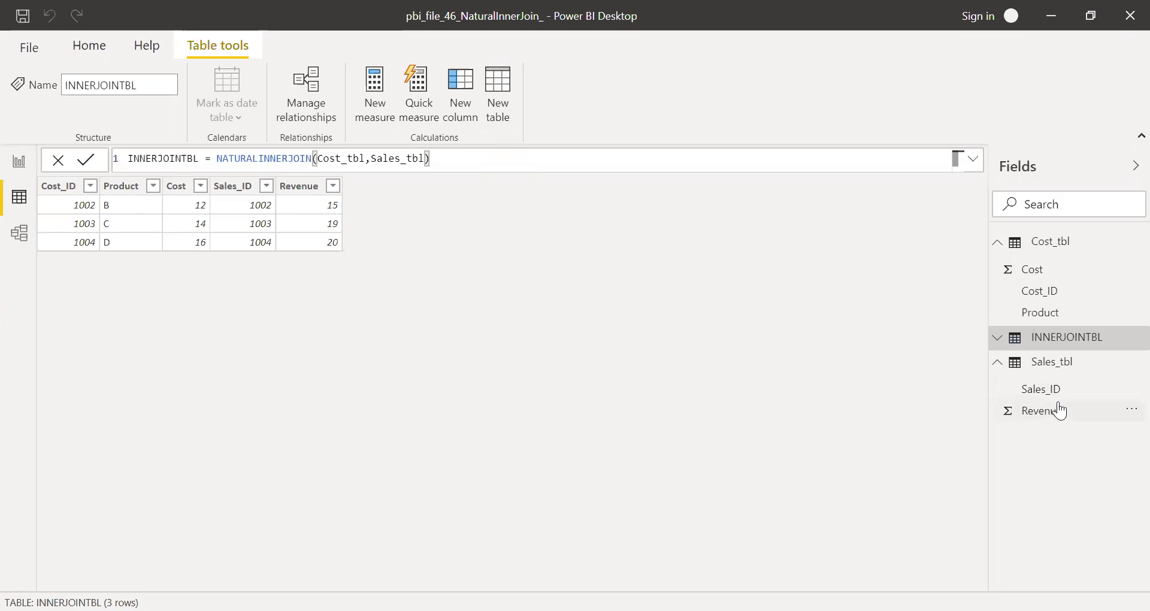
pyautogui.click(1042, 394)
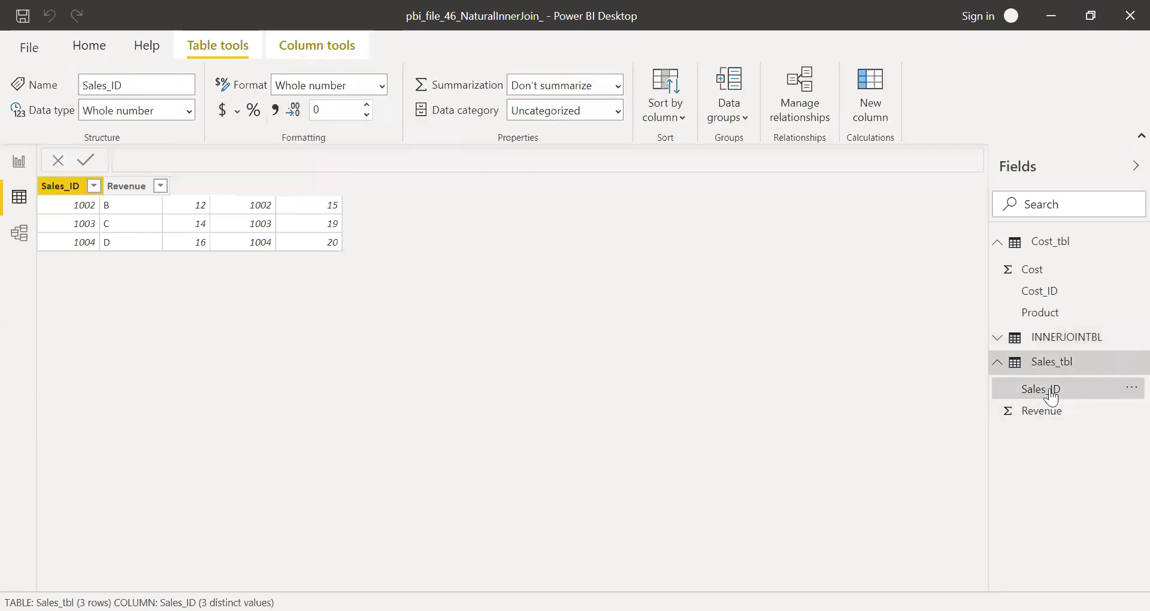
pyautogui.click(1041, 297)
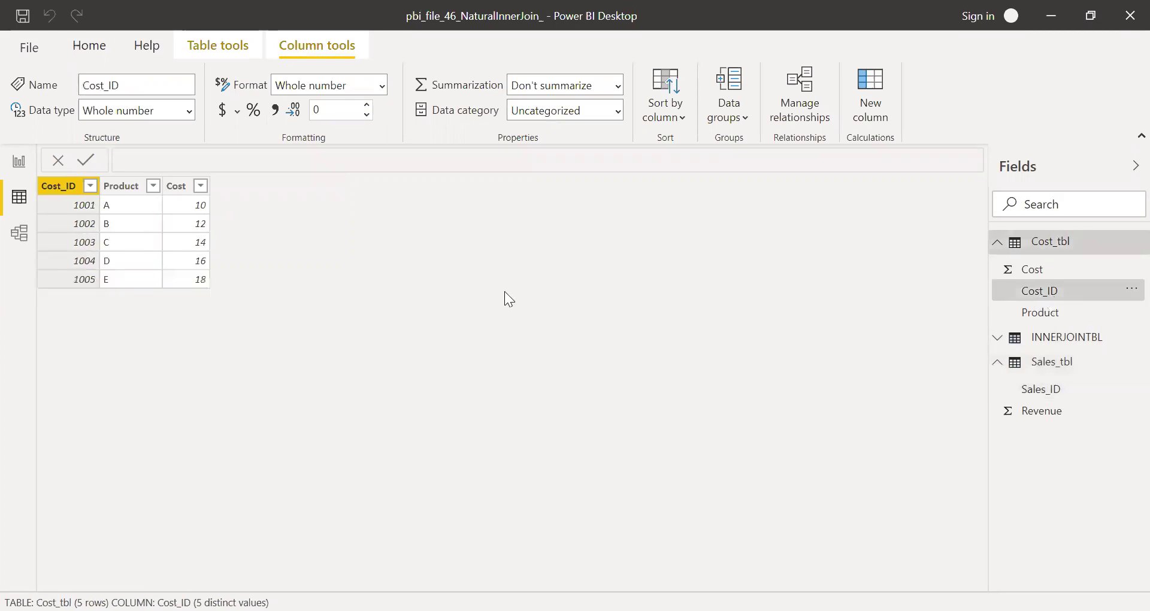
pyautogui.click(1065, 338)
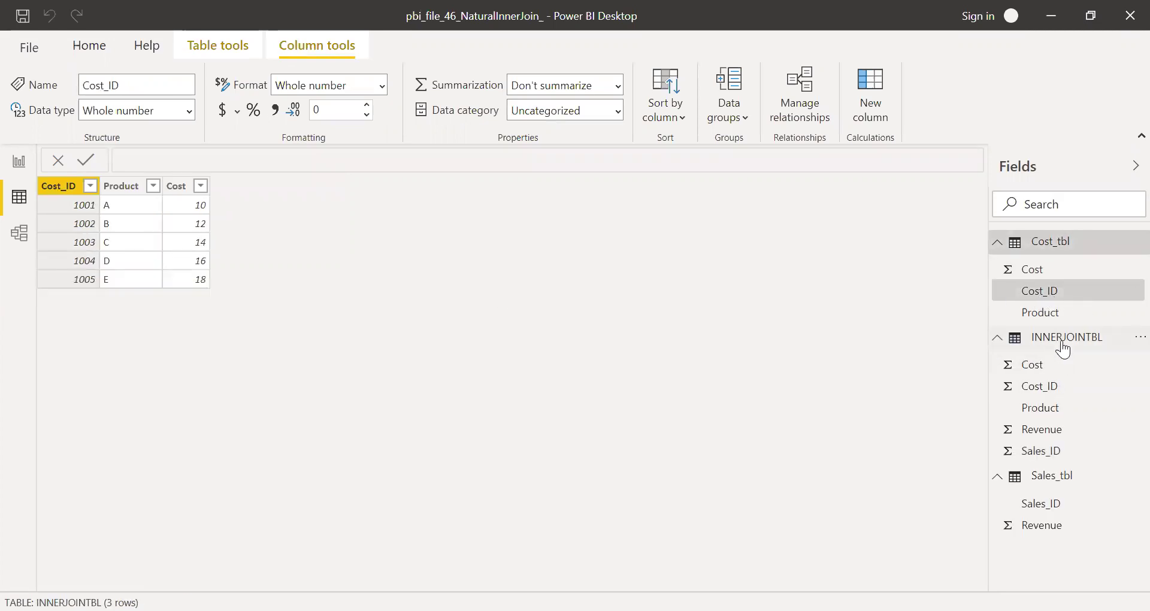